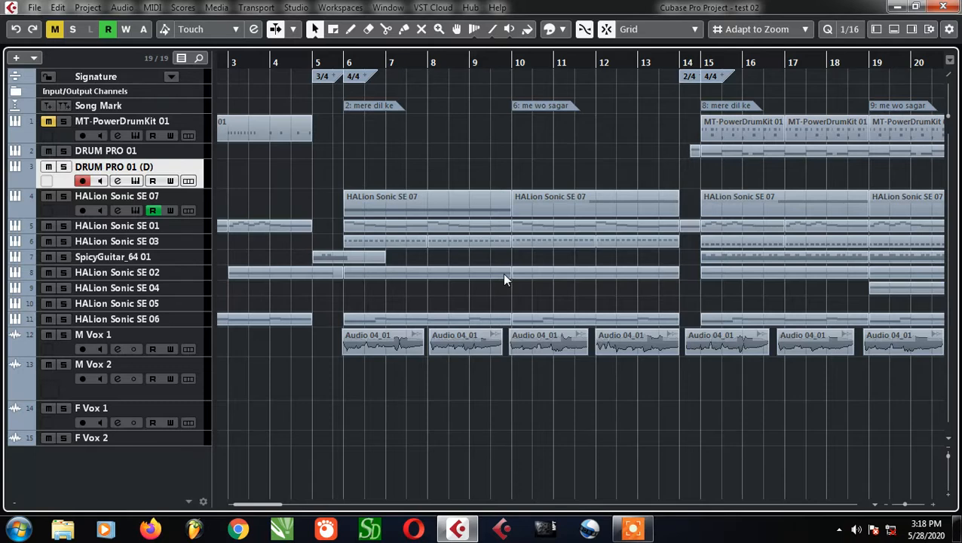
# Place the playhead just before bar 6 and select the first M Vox 1 clip
pyautogui.keyDown('ctrl'); pyautogui.scroll(6, 349, 349); pyautogui.keyUp('ctrl')
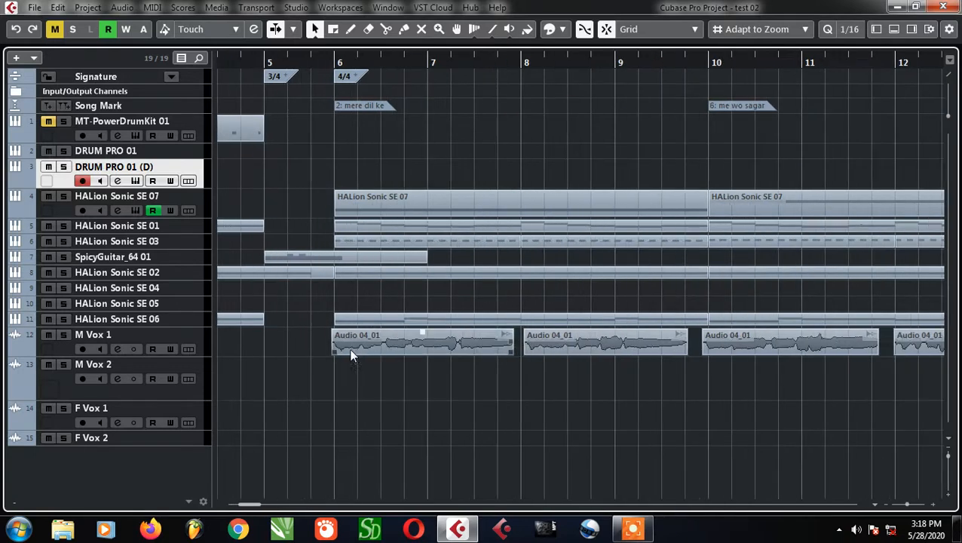
pyautogui.keyDown('ctrl'); pyautogui.scroll(3, 346, 356); pyautogui.keyUp('ctrl')
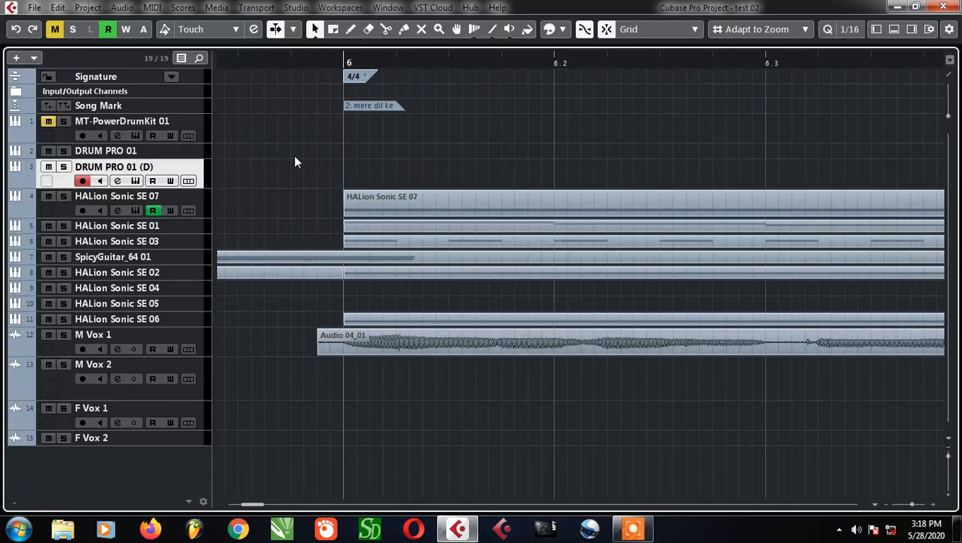
pyautogui.click(286, 64)
pyautogui.keyDown('ctrl'); pyautogui.scroll(2, 348, 341); pyautogui.keyUp('ctrl')
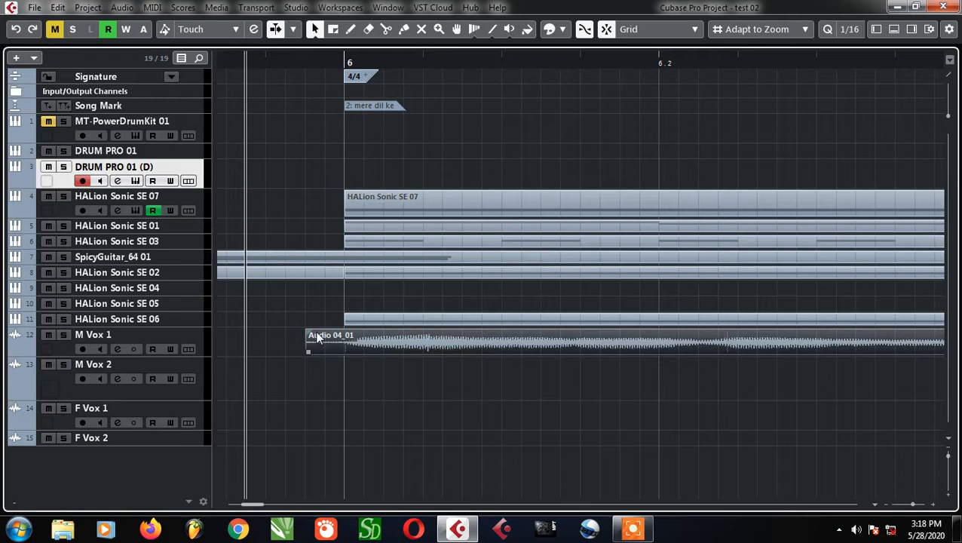
pyautogui.moveTo(314, 335); pyautogui.dragTo(303, 361)
pyautogui.scroll(-2, 302, 361)
pyautogui.scroll(-8, 304, 364)
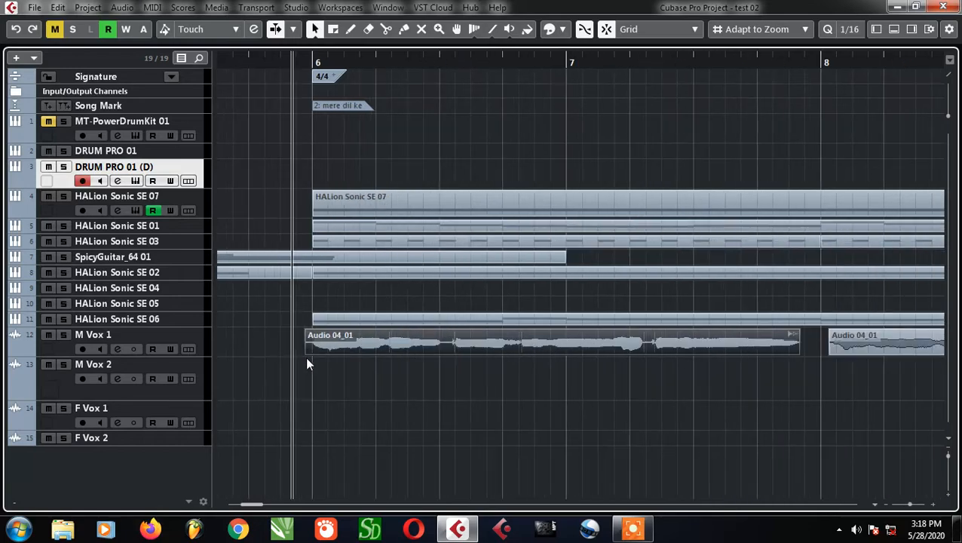
# Examine where the M Vox 1 clip after bar 14 starts relative to the bar 15 section and the other vocal clips
pyautogui.scroll(10, 307, 344)
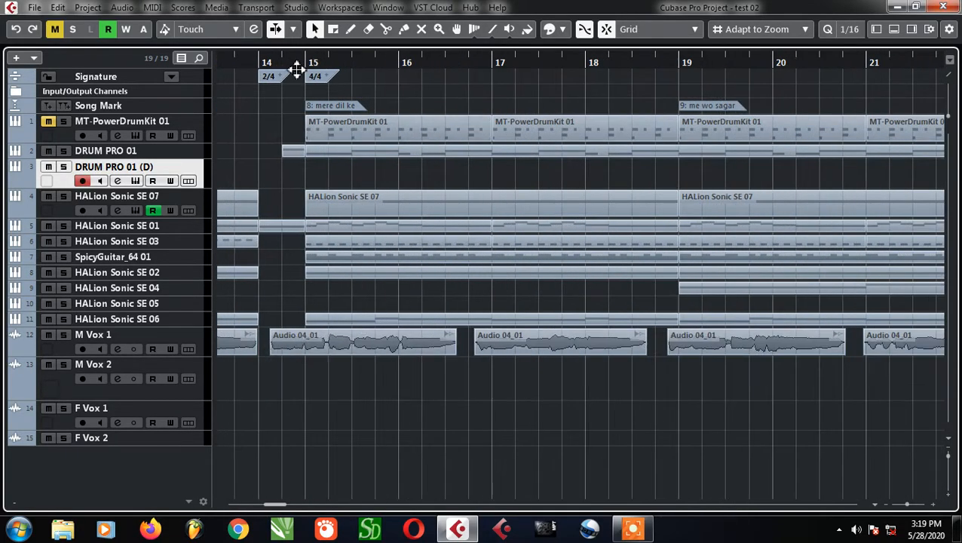
pyautogui.click(171, 153)
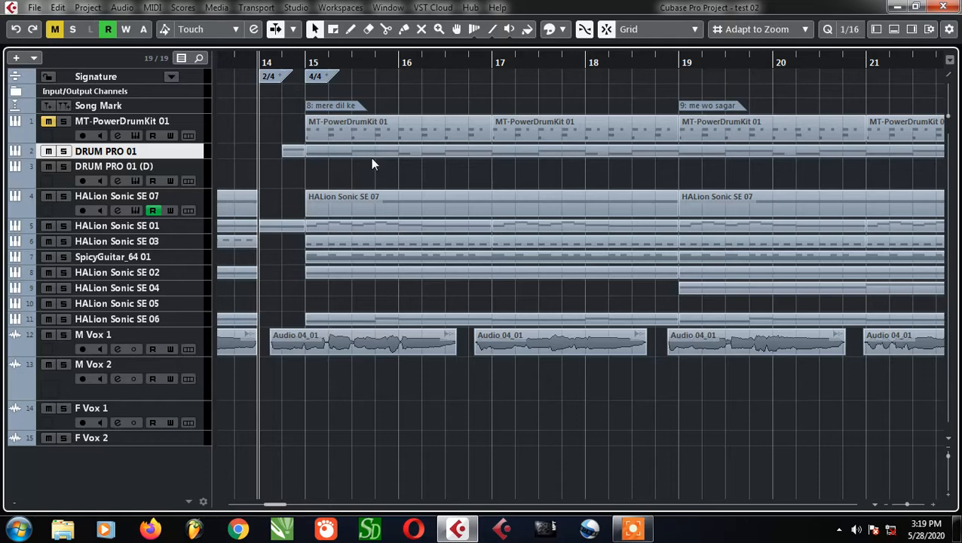
pyautogui.scroll(-2, 346, 356)
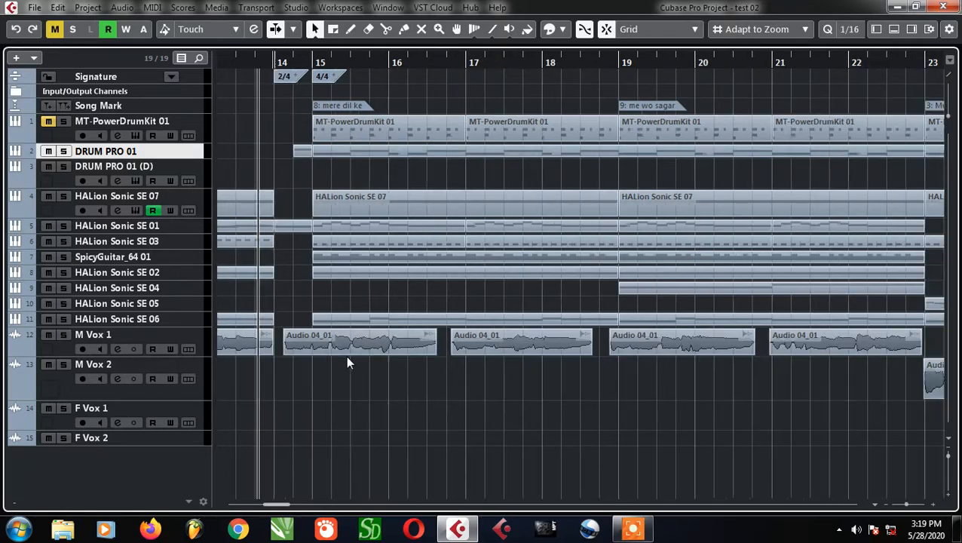
pyautogui.scroll(-2, 610, 407)
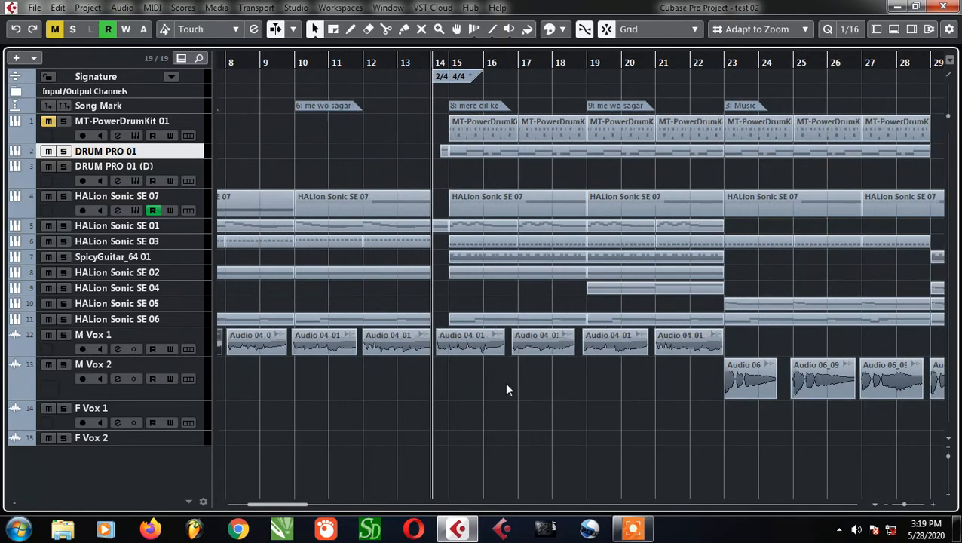
pyautogui.scroll(-4, 602, 387)
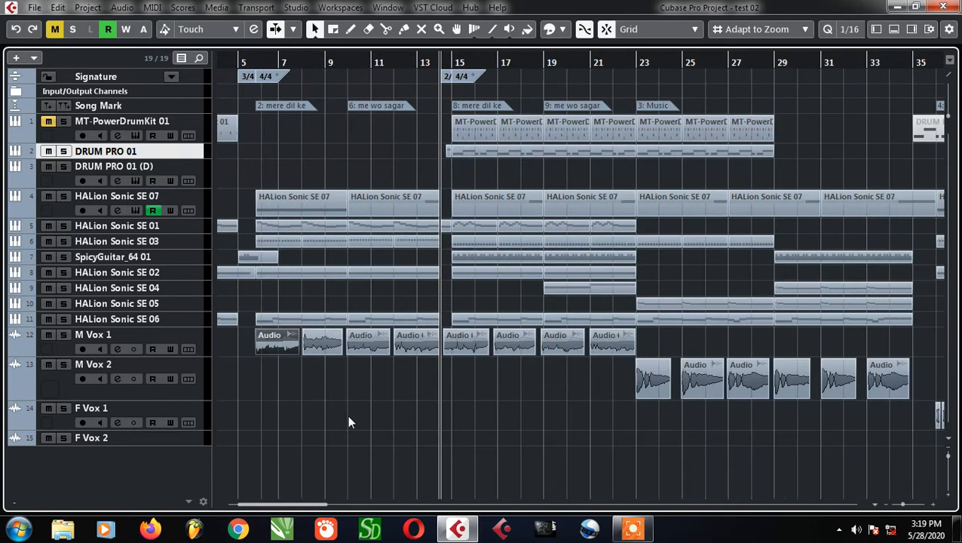
pyautogui.scroll(-2, 479, 388)
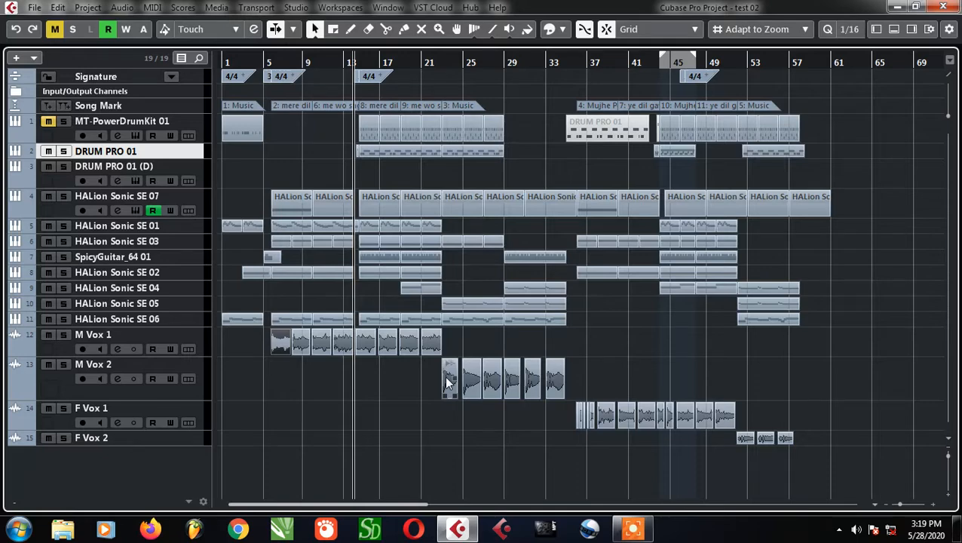
pyautogui.scroll(12, 336, 356)
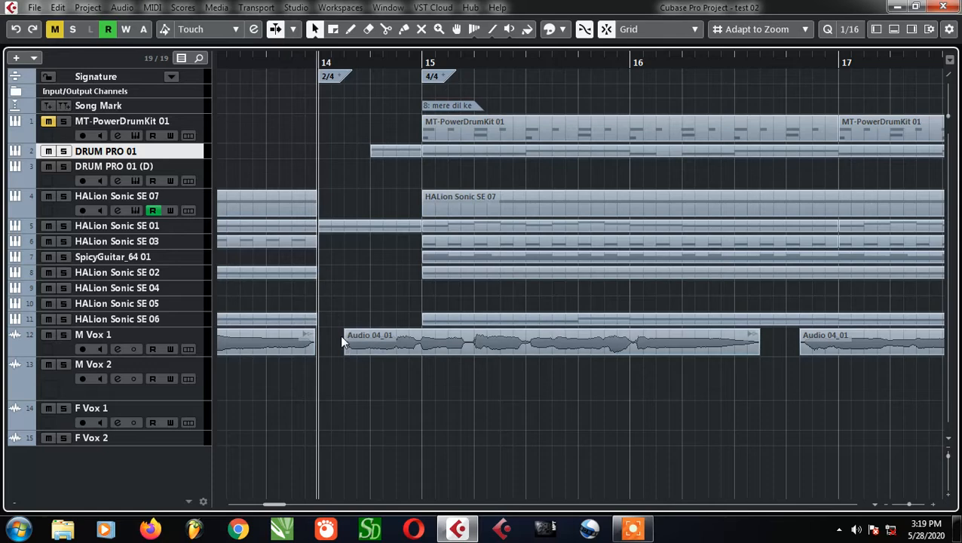
pyautogui.scroll(-2, 351, 341)
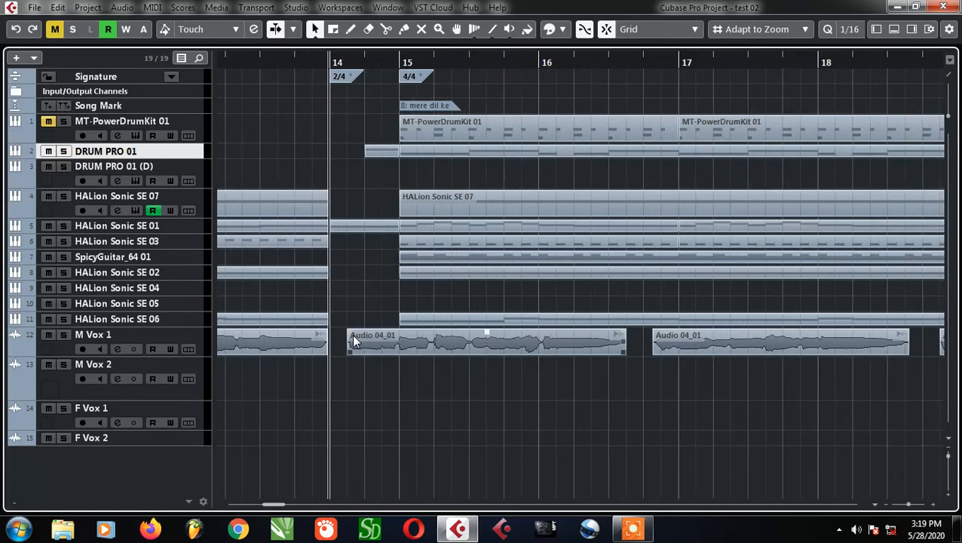
pyautogui.scroll(5, 353, 340)
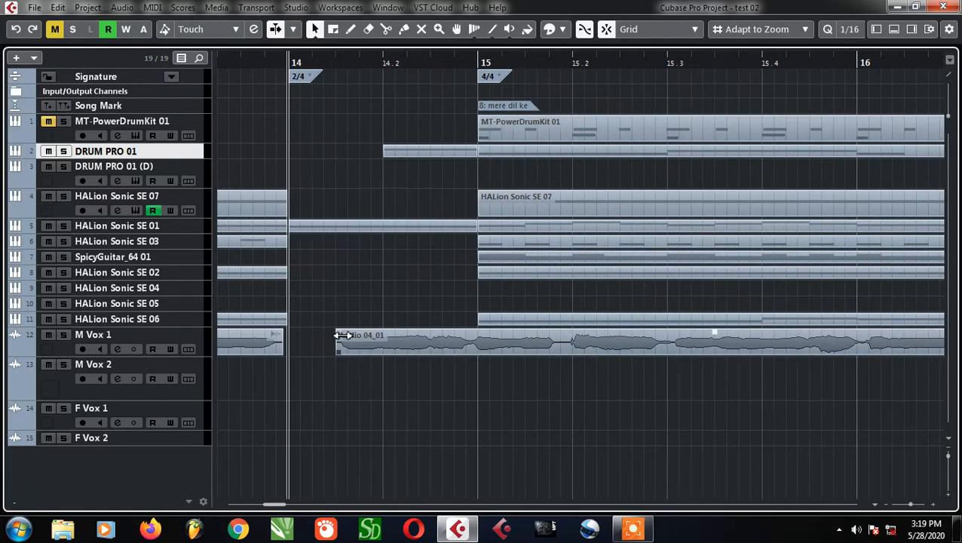
pyautogui.scroll(2, 341, 335)
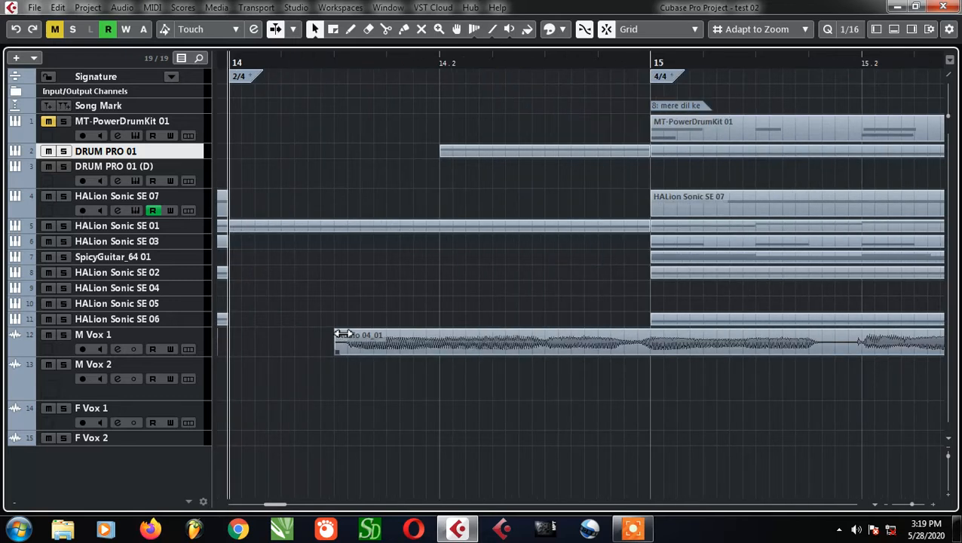
# Try a short fade-in at the start of the M Vox 1 clip after bar 14, check it on the enlarged track, and undo it
pyautogui.moveTo(340, 336); pyautogui.dragTo(351, 334)
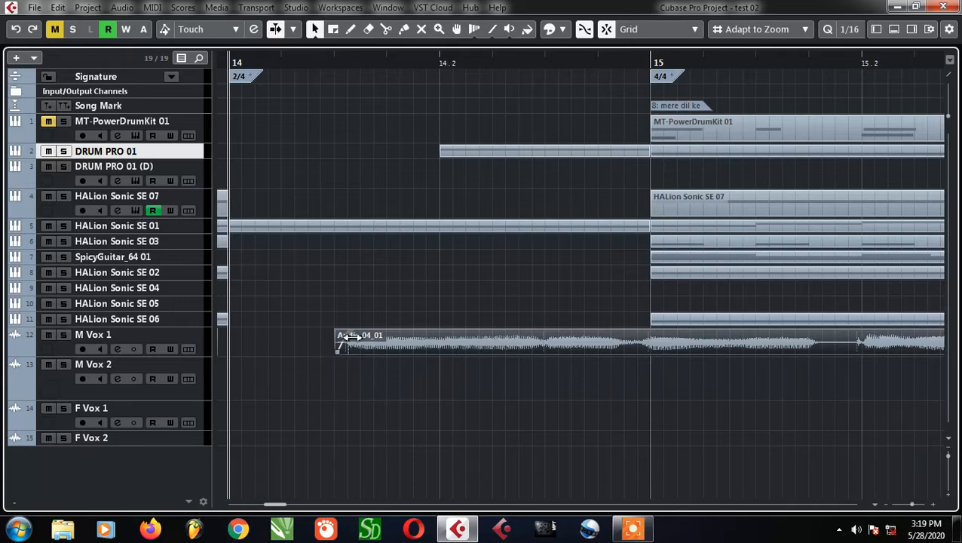
pyautogui.scroll(2, 351, 337)
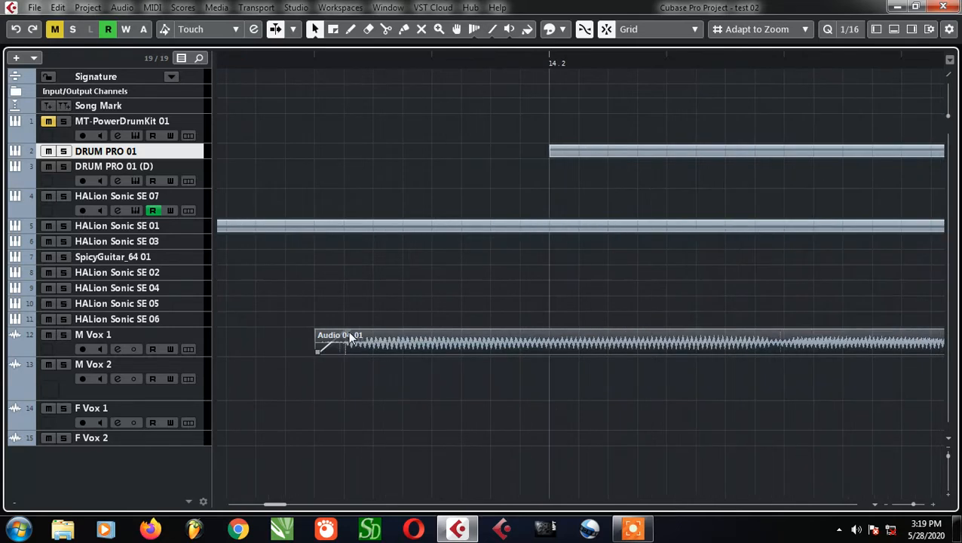
pyautogui.click(159, 341)
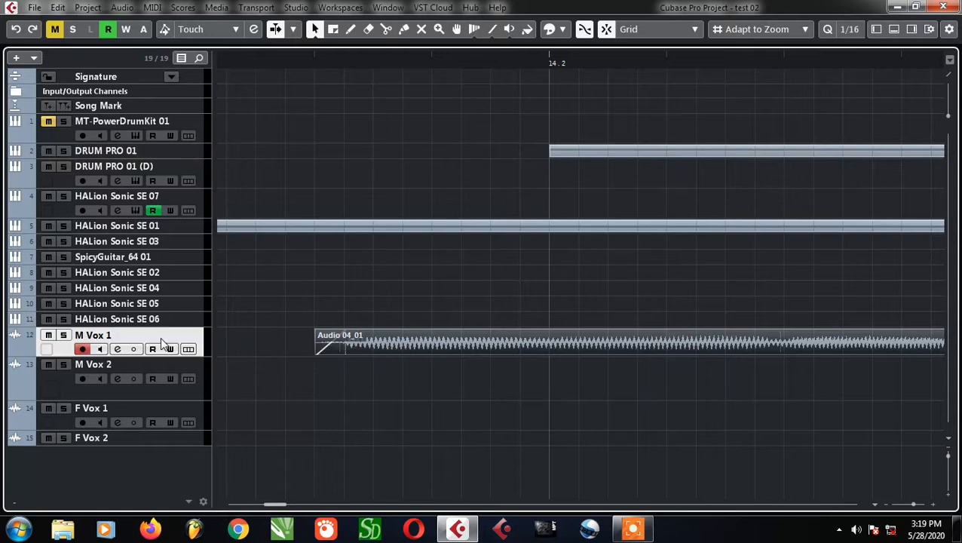
pyautogui.press('z')
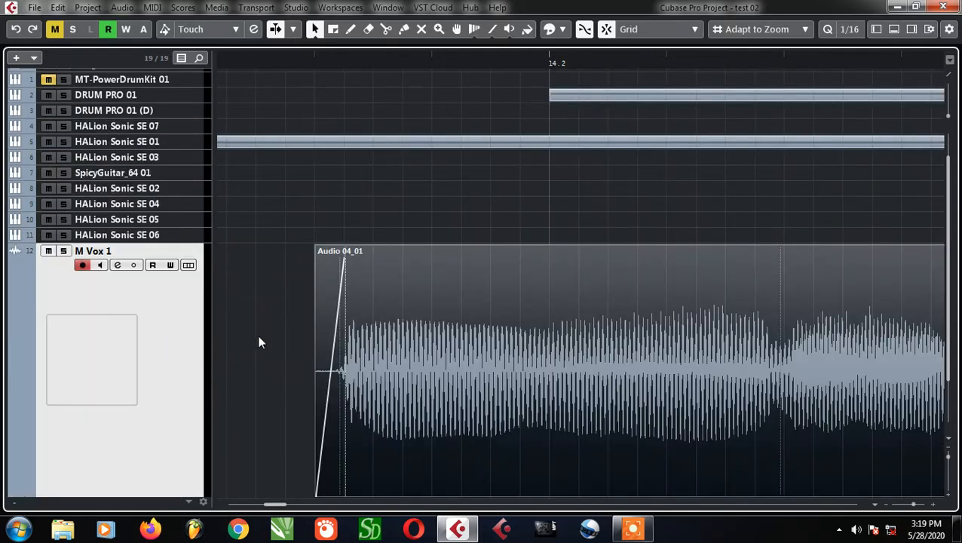
pyautogui.hotkey('ctrl', 'z')
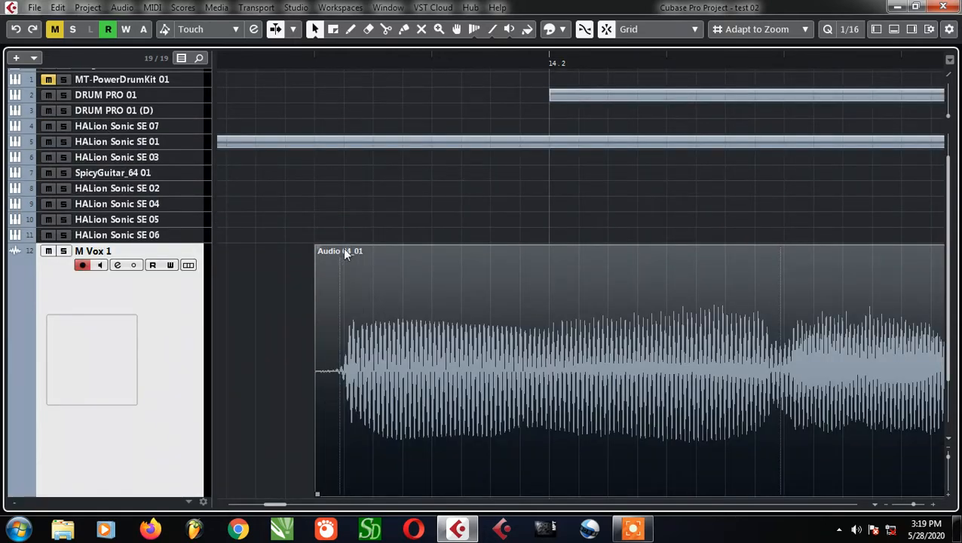
# Return the enlarged M Vox 1 track to a compact height
pyautogui.moveTo(323, 251)
pyautogui.mouseDown()
pyautogui.moveTo(406, 264)
pyautogui.moveTo(394, 253)
pyautogui.moveTo(274, 256)
pyautogui.mouseUp()
pyautogui.scroll(-5, 328, 317)
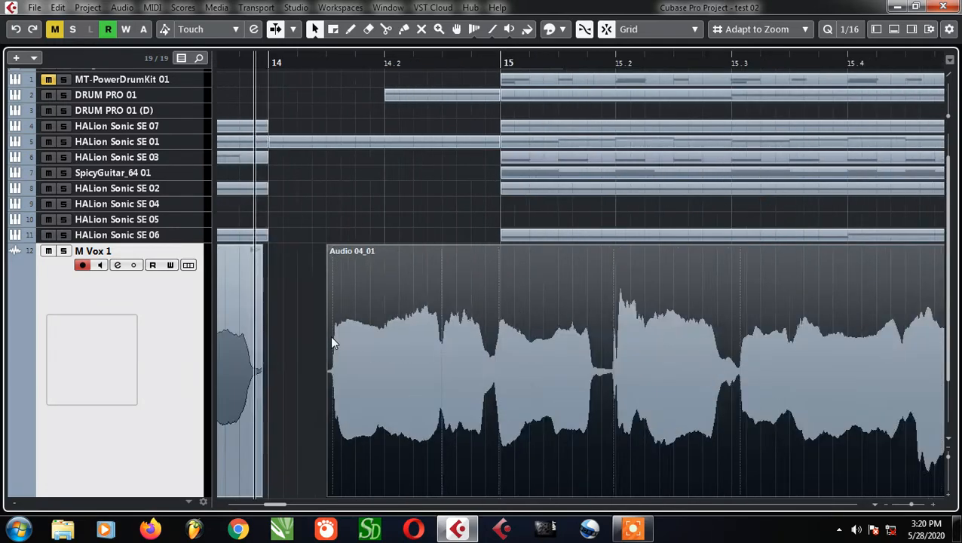
pyautogui.scroll(-7, 335, 357)
pyautogui.press('z')
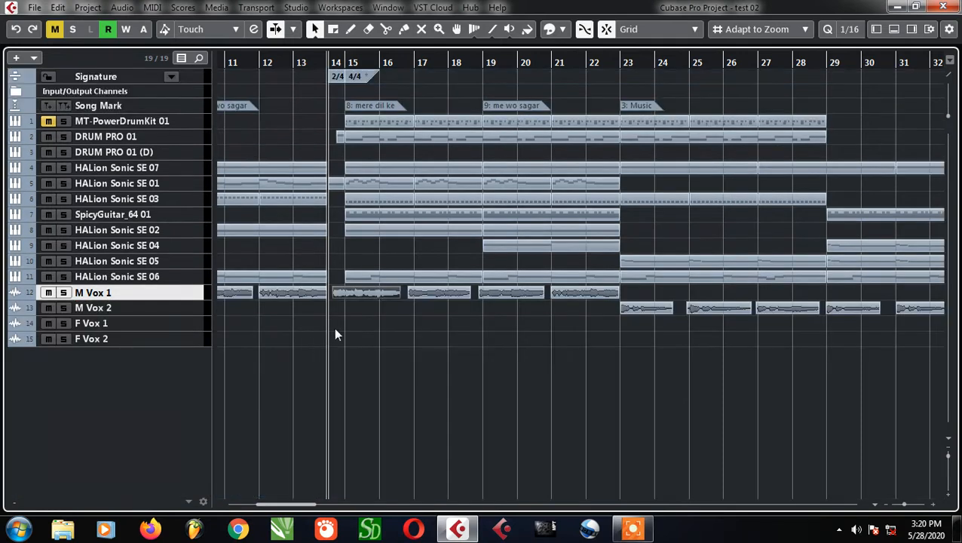
# Copy the M Vox 1 clip after bar 14 onto the F Vox 2 track and extend its start back to just before bar 5
pyautogui.scroll(5, 301, 321)
pyautogui.moveTo(431, 295); pyautogui.dragTo(199, 343)
pyautogui.scroll(5, 382, 339)
pyautogui.scroll(-2, 447, 332)
pyautogui.scroll(-3, 339, 333)
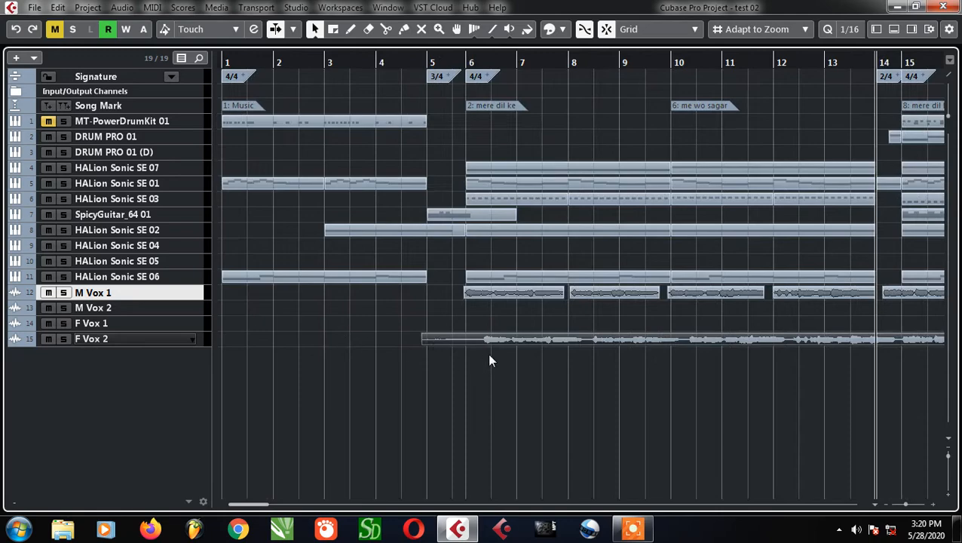
# Select and enlarge the F Vox 2 track, and set the playhead just before bar 5
pyautogui.click(127, 339)
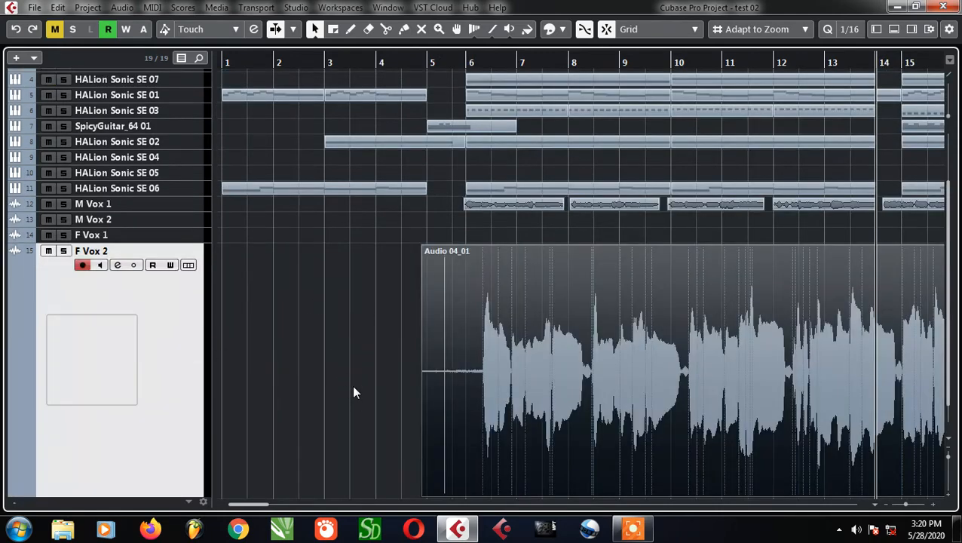
pyautogui.scroll(-2, 294, 390)
pyautogui.scroll(2, 305, 396)
pyautogui.scroll(3, 360, 383)
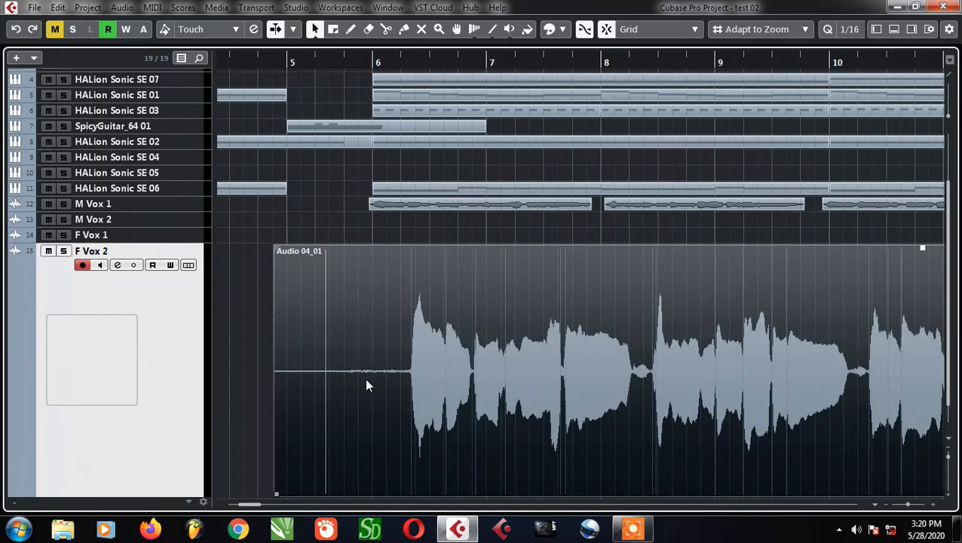
pyautogui.scroll(2, 366, 383)
pyautogui.scroll(-1, 373, 387)
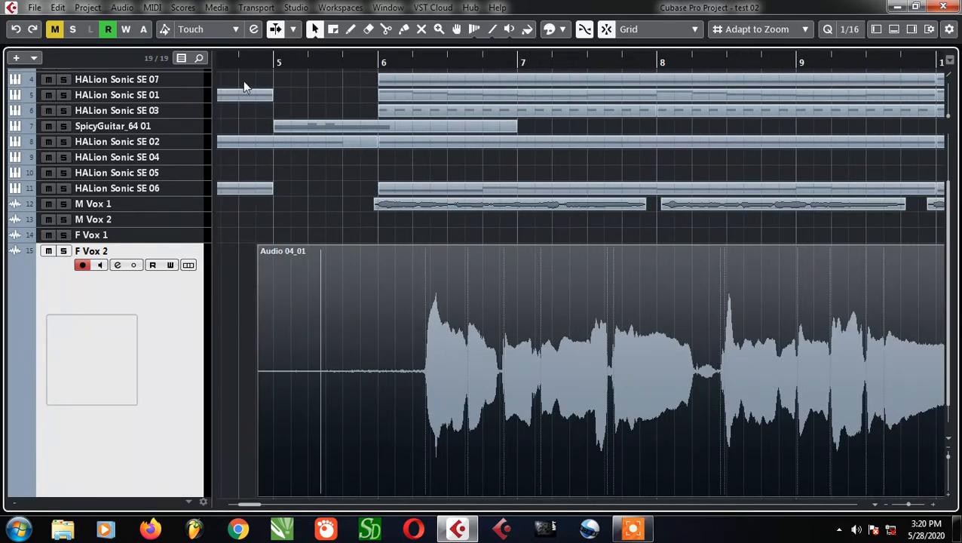
pyautogui.moveTo(255, 70); pyautogui.dragTo(253, 67)
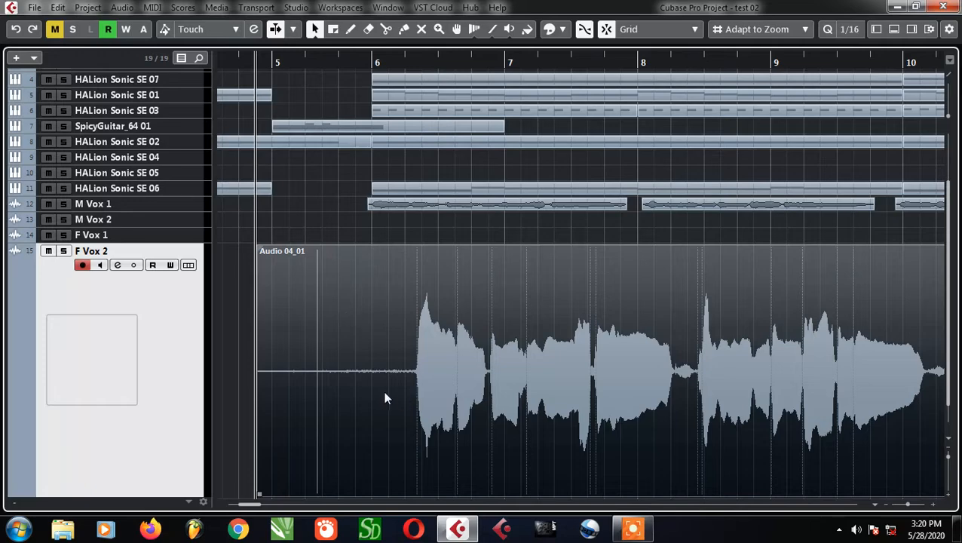
# Move the F Vox 2 clip earlier so that its first sung phrase starts exactly at bar 6
pyautogui.keyDown('ctrl'); pyautogui.scroll(1, 381, 391); pyautogui.keyUp('ctrl')
pyautogui.keyDown('ctrl'); pyautogui.scroll(-1, 380, 390); pyautogui.keyUp('ctrl')
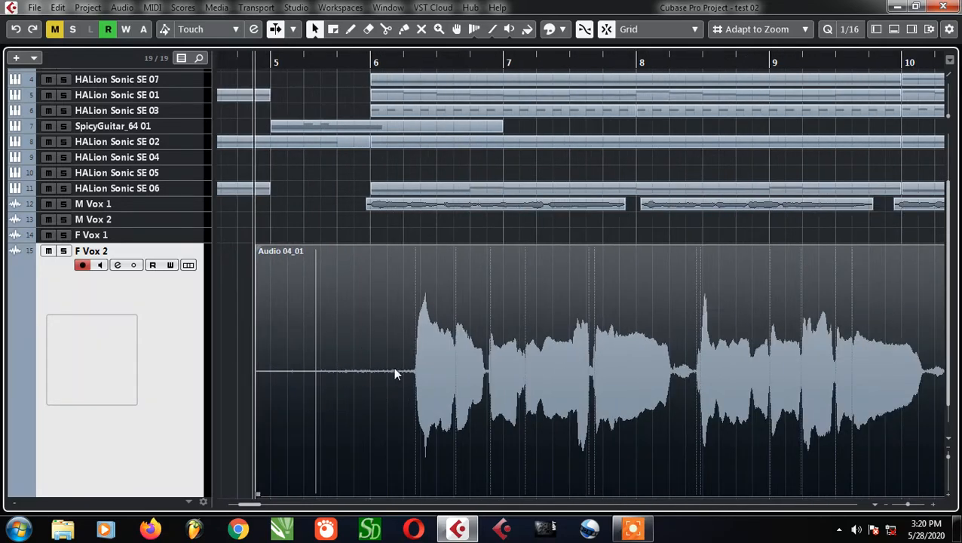
pyautogui.moveTo(451, 369); pyautogui.dragTo(382, 384)
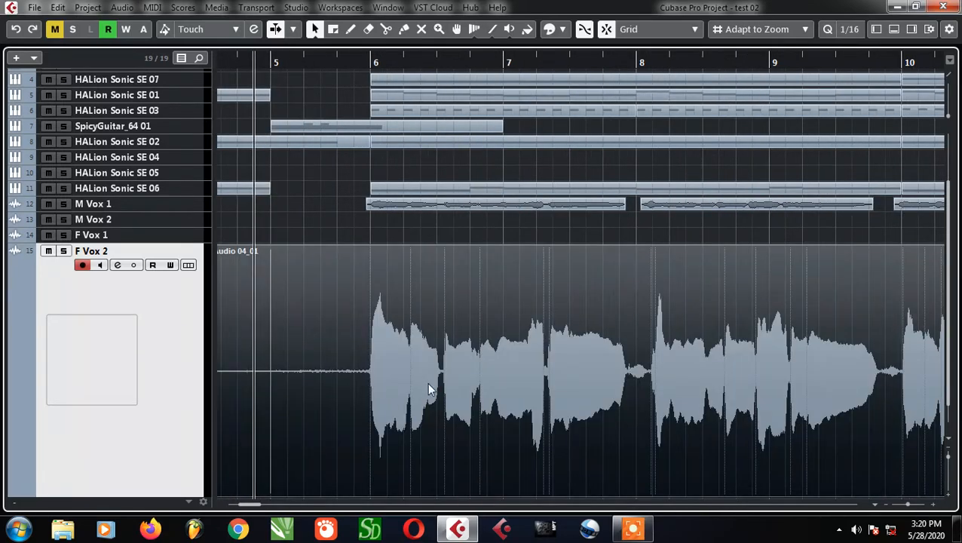
# Examine how the F Vox 2 waveform lines up with bar 6 and with the M Vox 1 clips
pyautogui.scroll(-2, 426, 381)
pyautogui.scroll(-2, 387, 286)
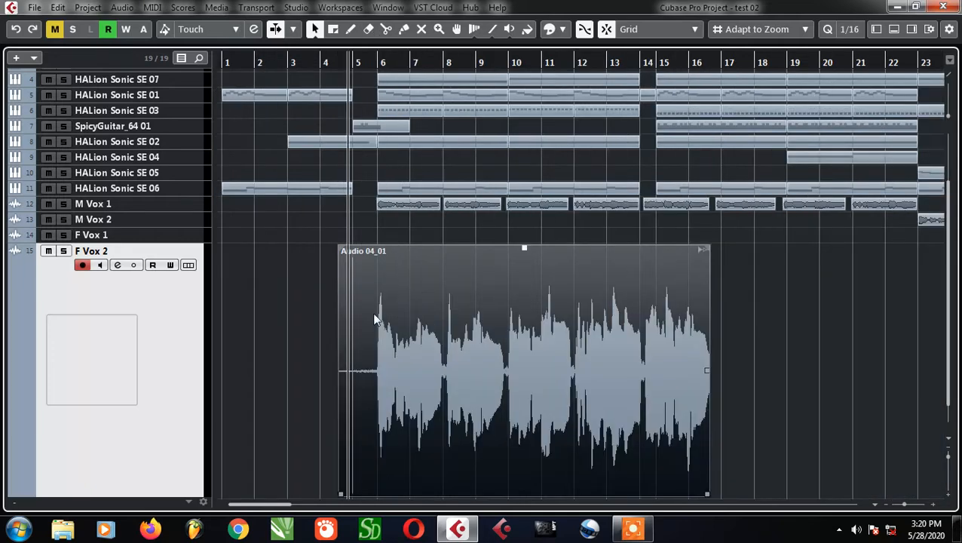
pyautogui.scroll(2, 375, 318)
pyautogui.keyDown('ctrl'); pyautogui.scroll(2, 386, 323); pyautogui.keyUp('ctrl')
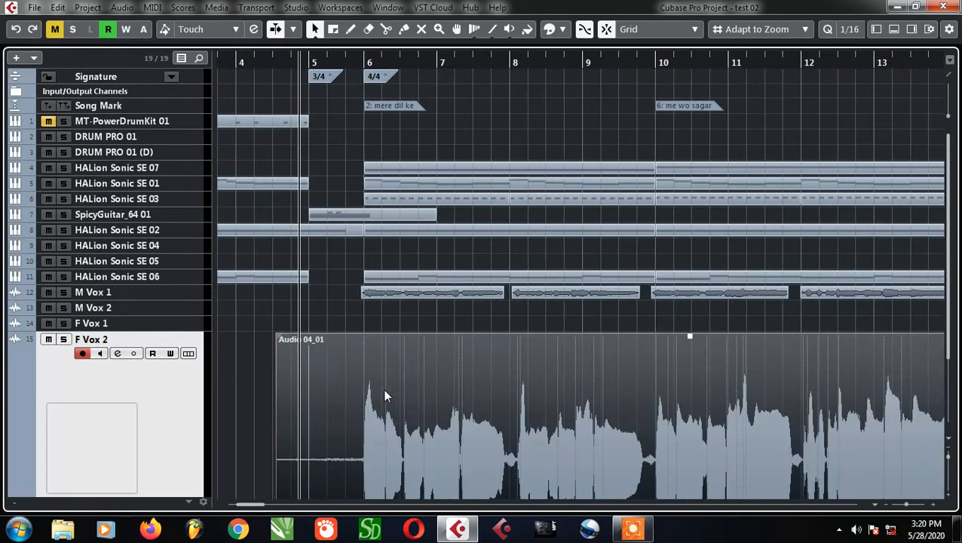
pyautogui.scroll(1, 385, 396)
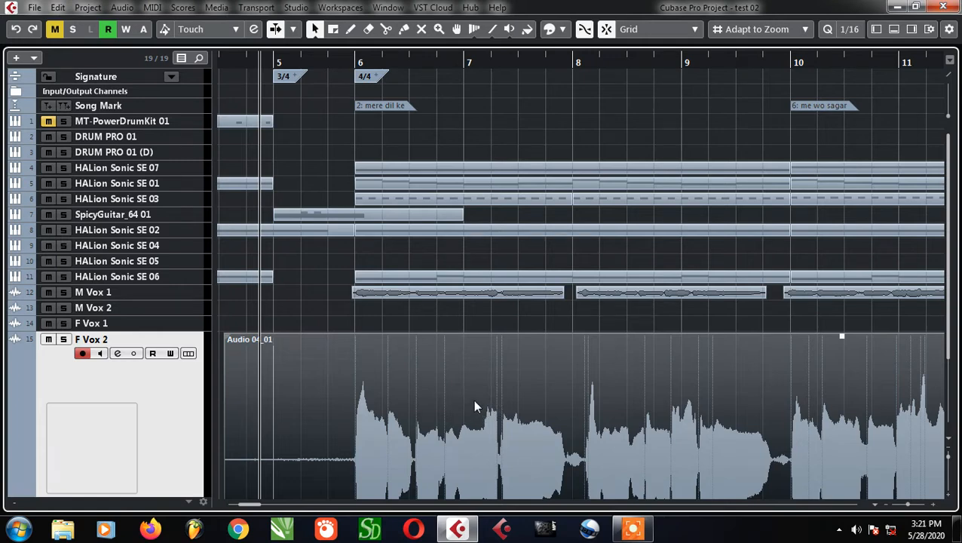
pyautogui.scroll(2, 356, 444)
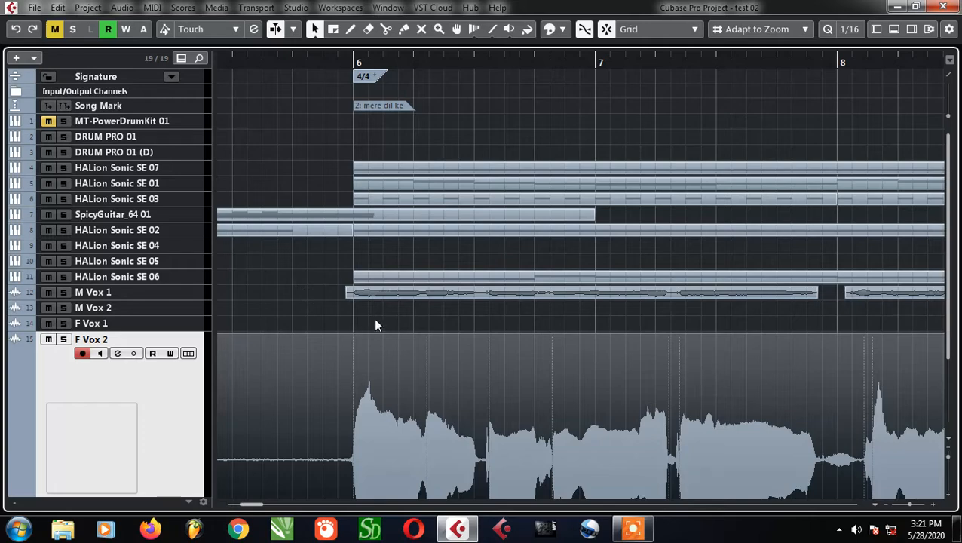
pyautogui.keyDown('ctrl'); pyautogui.scroll(-2, 373, 320); pyautogui.keyUp('ctrl')
pyautogui.scroll(-3, 415, 410)
pyautogui.keyDown('ctrl'); pyautogui.scroll(3, 360, 401); pyautogui.keyUp('ctrl')
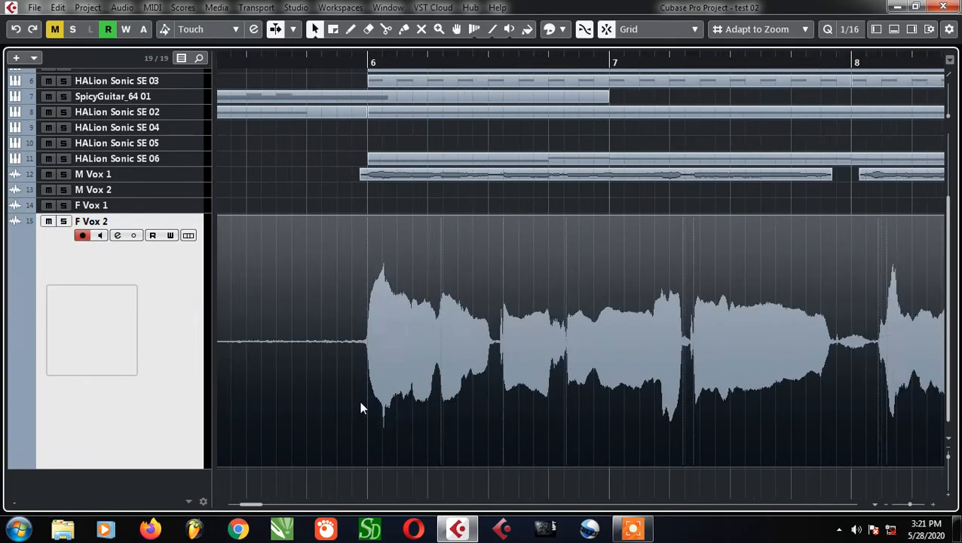
pyautogui.keyDown('ctrl'); pyautogui.scroll(-6, 361, 403); pyautogui.keyUp('ctrl')
pyautogui.keyDown('ctrl'); pyautogui.scroll(4, 351, 404); pyautogui.keyUp('ctrl')
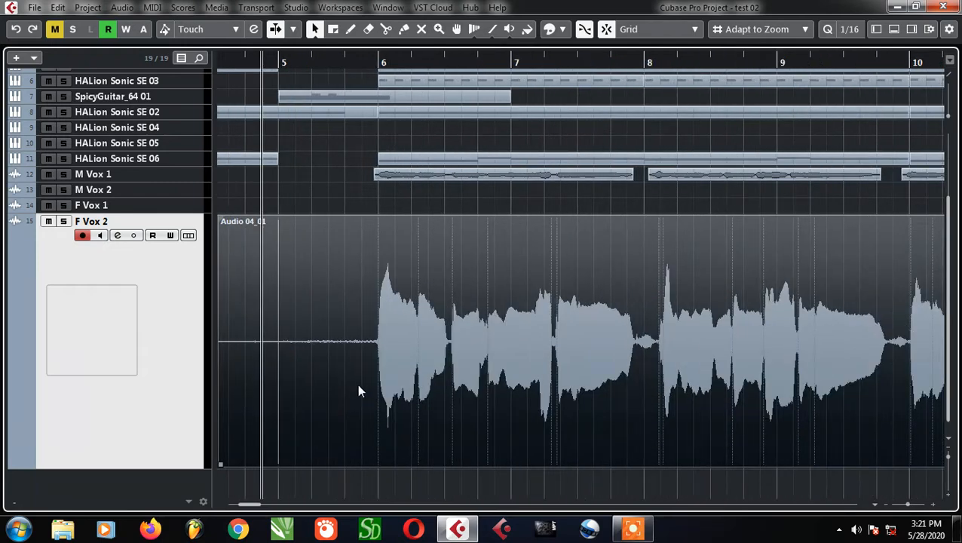
pyautogui.keyDown('ctrl'); pyautogui.scroll(2, 357, 384); pyautogui.keyUp('ctrl')
pyautogui.keyDown('ctrl'); pyautogui.scroll(2, 375, 361); pyautogui.keyUp('ctrl')
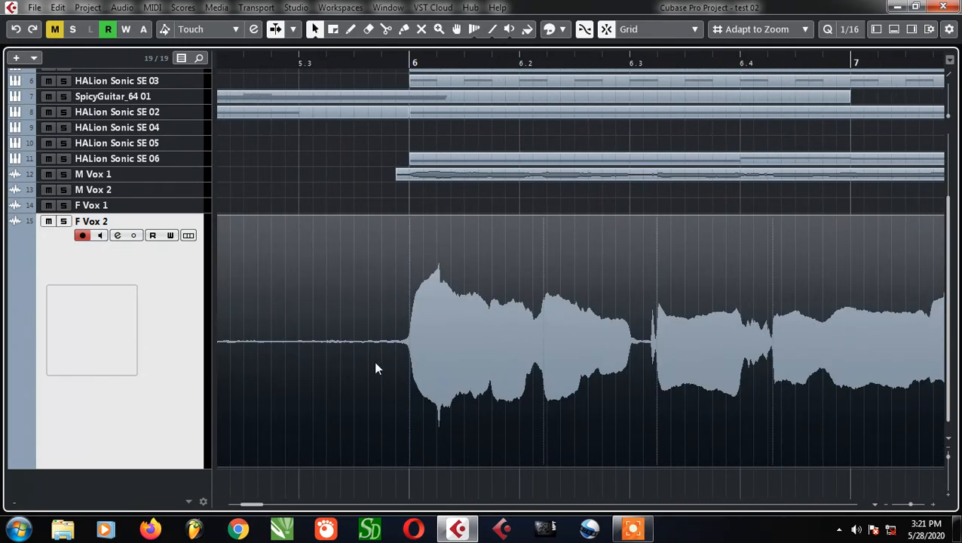
# Split the F Vox 2 clip just before bar 6 and delete the silent part ahead of the first phrase
pyautogui.keyDown('ctrl'); pyautogui.scroll(2, 365, 388); pyautogui.keyUp('ctrl')
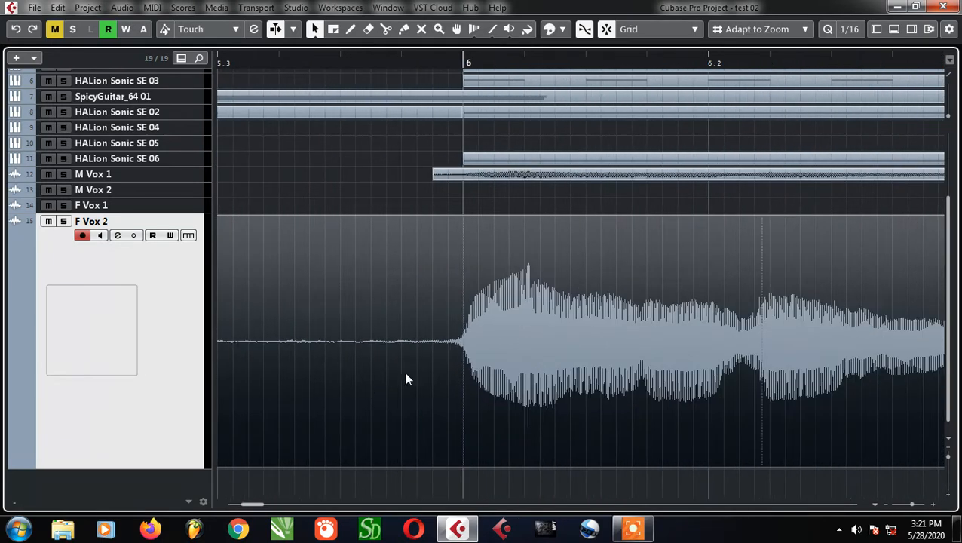
pyautogui.keyDown('alt'); pyautogui.click(432, 370); pyautogui.keyUp('alt')
pyautogui.keyDown('ctrl'); pyautogui.scroll(-3, 430, 370); pyautogui.keyUp('ctrl')
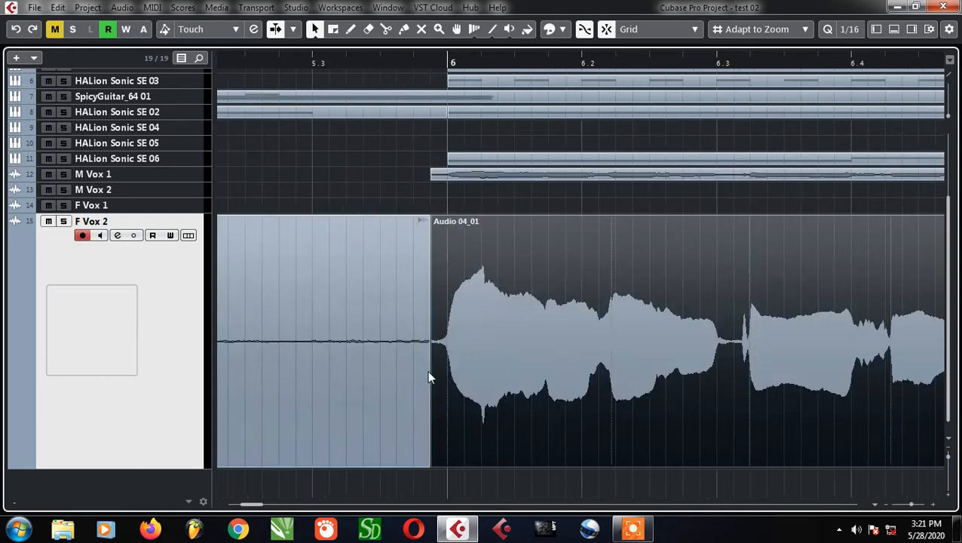
pyautogui.click(361, 390)
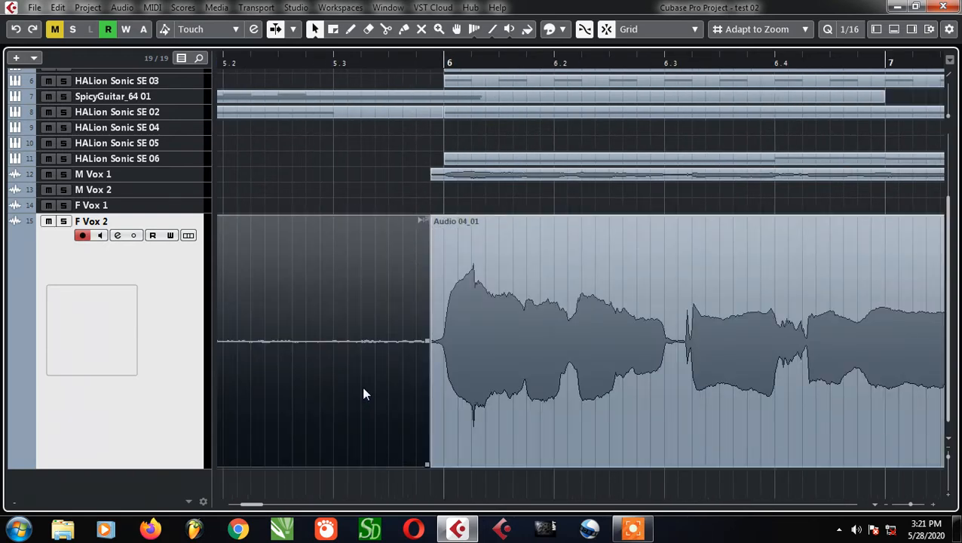
pyautogui.press('Delete')
# Split the F Vox 2 clip on both sides of the quiet gap around bar 8 and delete the piece between the phrases
pyautogui.keyDown('ctrl'); pyautogui.scroll(-3, 308, 358); pyautogui.keyUp('ctrl')
pyautogui.keyDown('ctrl'); pyautogui.scroll(3, 445, 380); pyautogui.keyUp('ctrl')
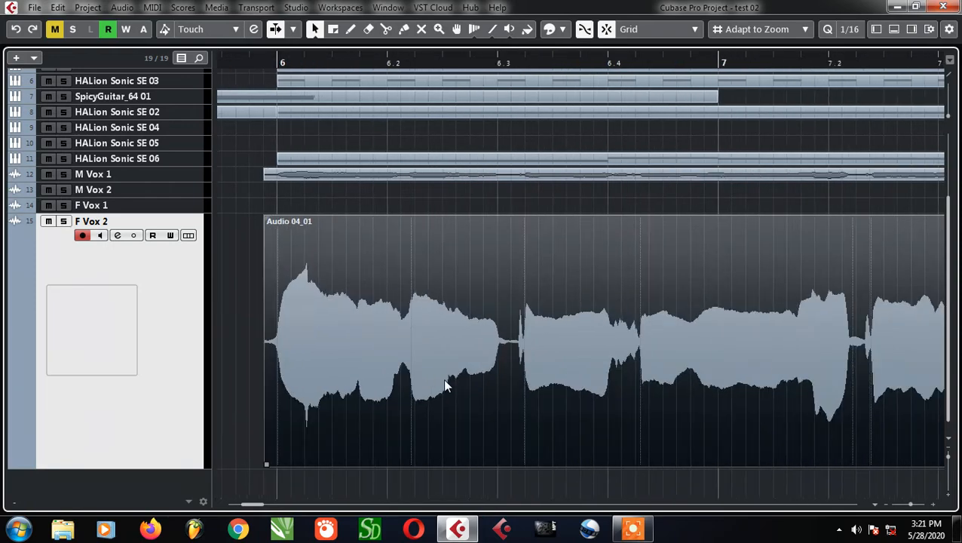
pyautogui.keyDown('ctrl'); pyautogui.scroll(3, 528, 366); pyautogui.keyUp('ctrl')
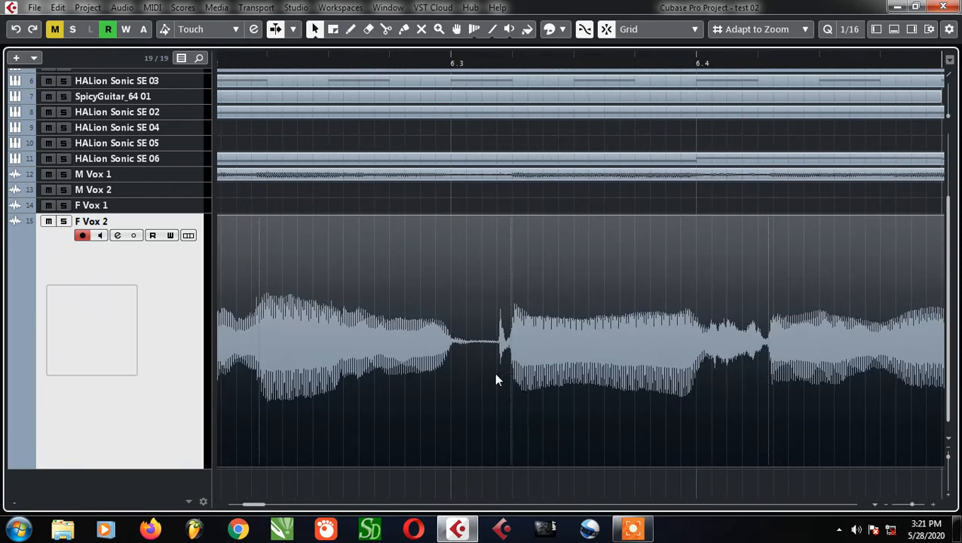
pyautogui.keyDown('ctrl'); pyautogui.scroll(-5, 494, 372); pyautogui.keyUp('ctrl')
pyautogui.keyDown('ctrl'); pyautogui.scroll(-2, 429, 363); pyautogui.keyUp('ctrl')
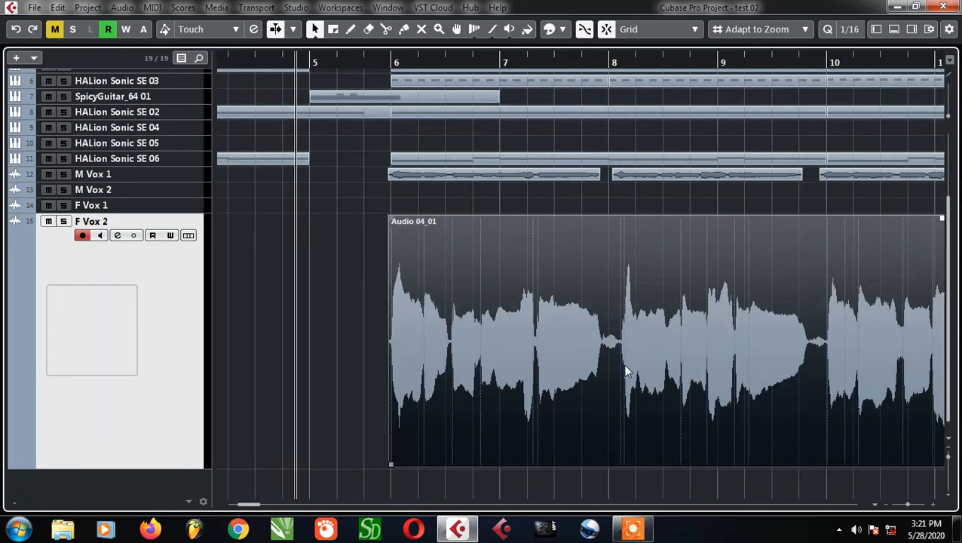
pyautogui.keyDown('ctrl'); pyautogui.scroll(5, 622, 363); pyautogui.keyUp('ctrl')
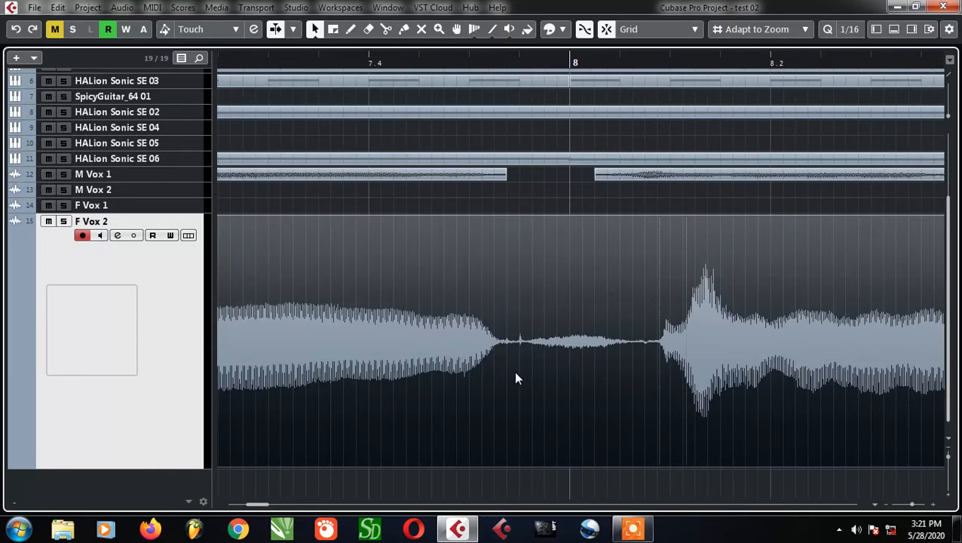
pyautogui.keyDown('ctrl'); pyautogui.scroll(3, 516, 377); pyautogui.keyUp('ctrl')
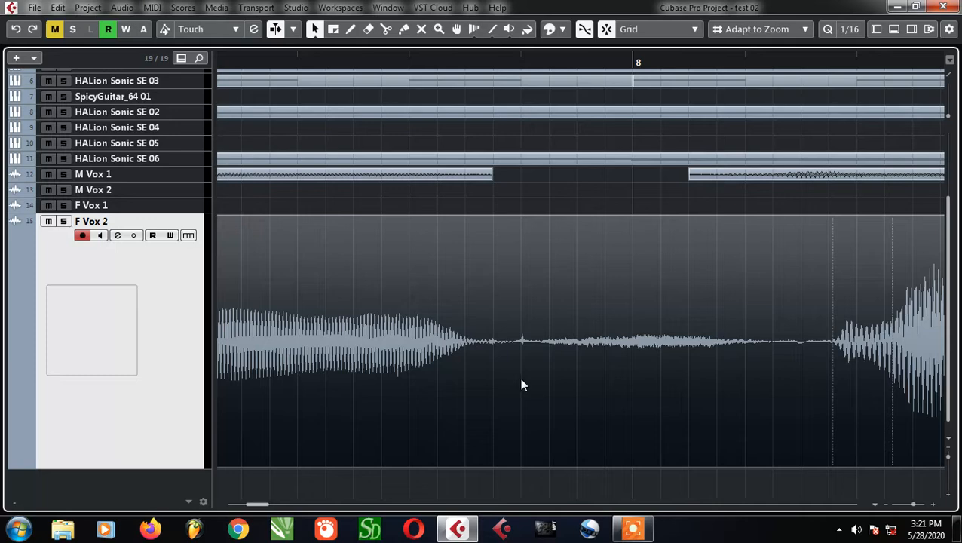
pyautogui.scroll(-4, 447, 369)
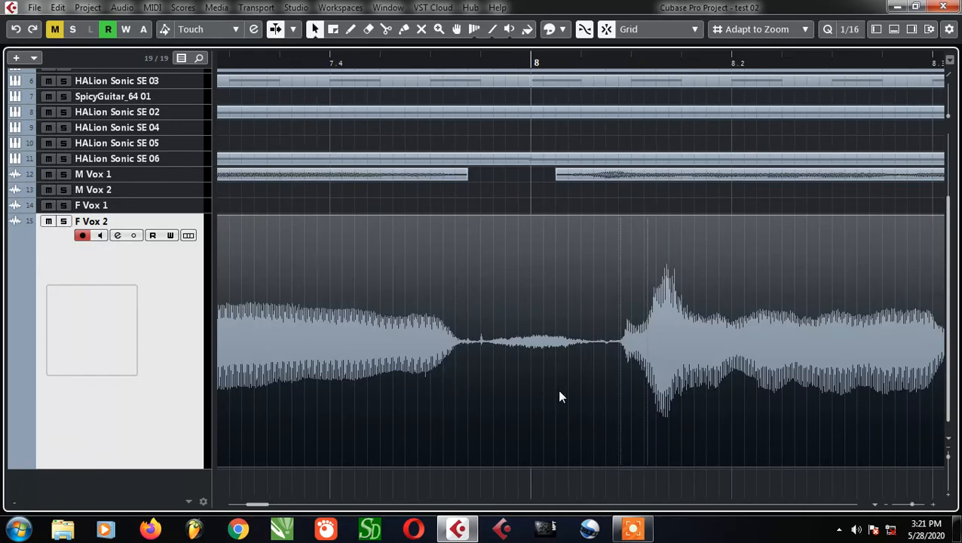
pyautogui.scroll(3, 558, 391)
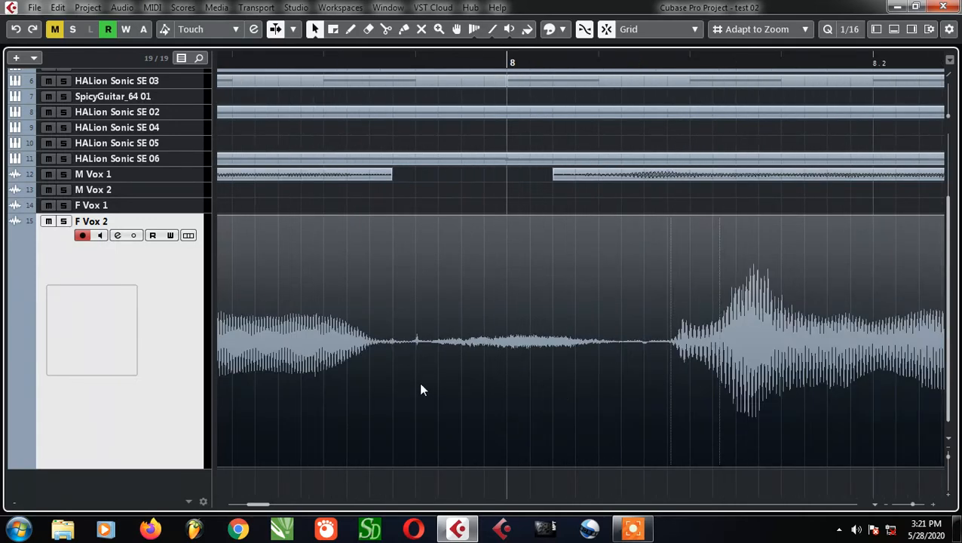
pyautogui.scroll(-3, 418, 399)
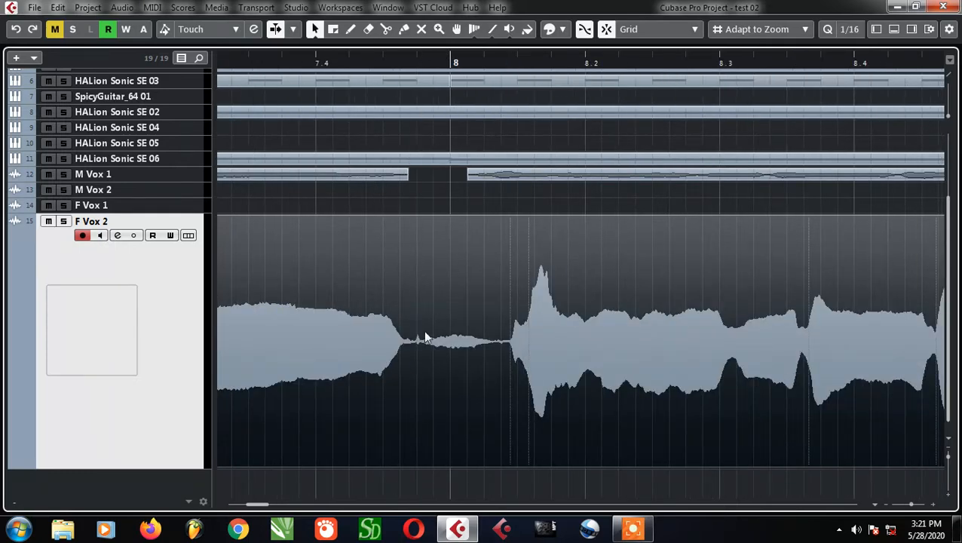
pyautogui.scroll(3, 414, 351)
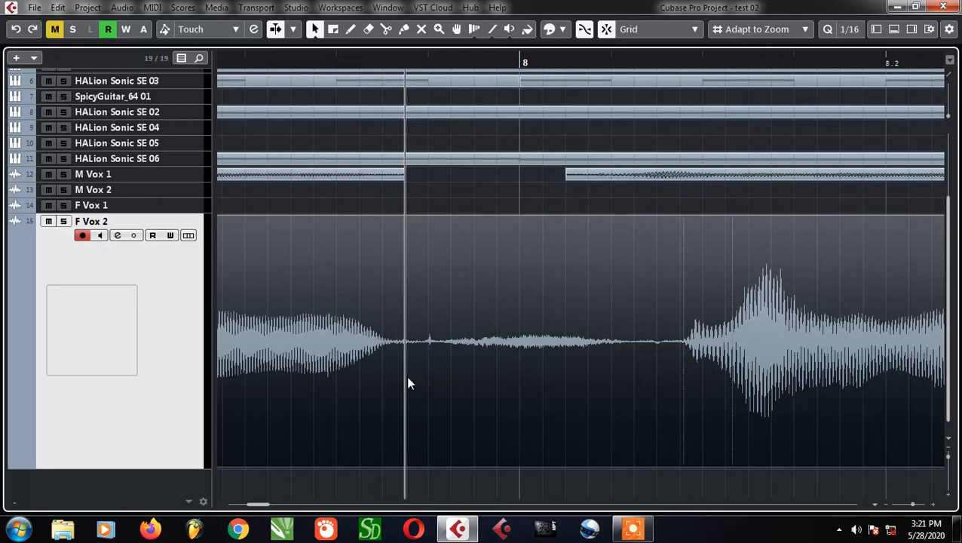
pyautogui.keyDown('alt'); pyautogui.click(407, 381); pyautogui.keyUp('alt')
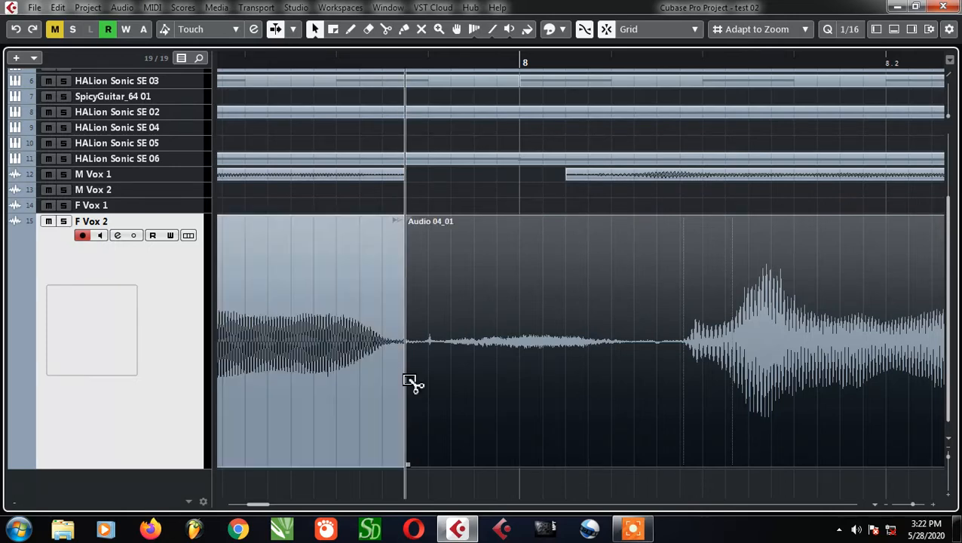
pyautogui.keyDown('alt'); pyautogui.click(663, 383); pyautogui.keyUp('alt')
pyautogui.click(575, 399)
pyautogui.press('Delete')
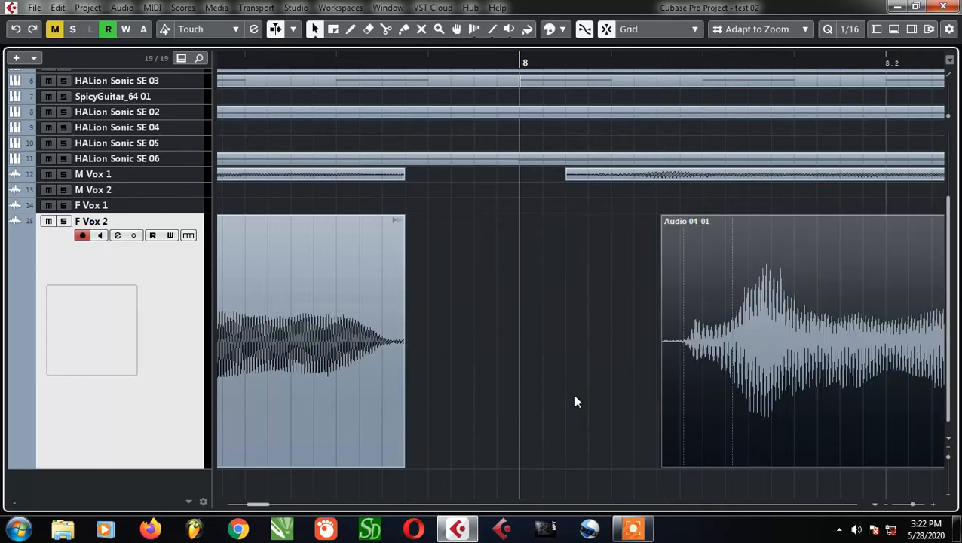
# Set the playhead at bar 8 and move the second F Vox 2 clip earlier so its phrase enters there
pyautogui.scroll(3, 467, 343)
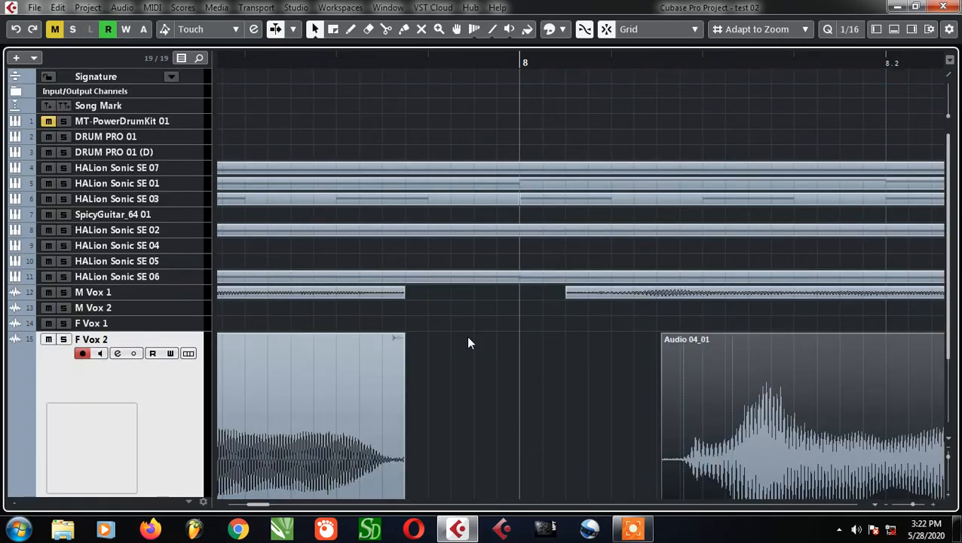
pyautogui.click(525, 62)
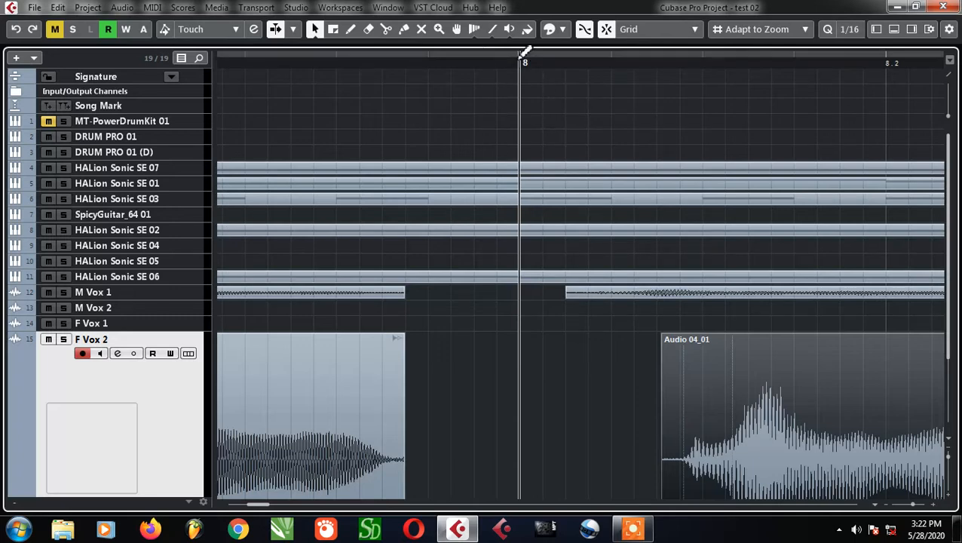
pyautogui.moveTo(755, 424); pyautogui.dragTo(579, 451)
pyautogui.scroll(-1, 584, 435)
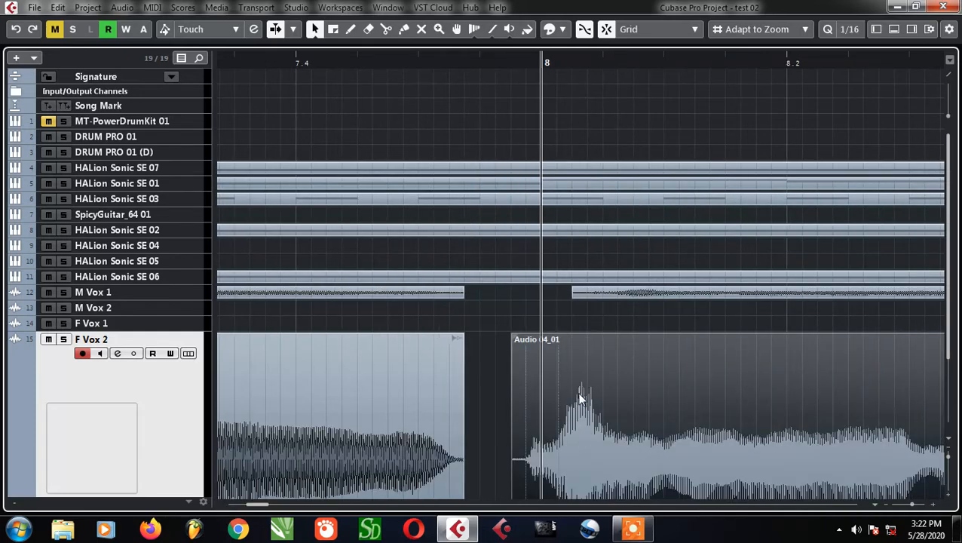
pyautogui.scroll(2, 580, 397)
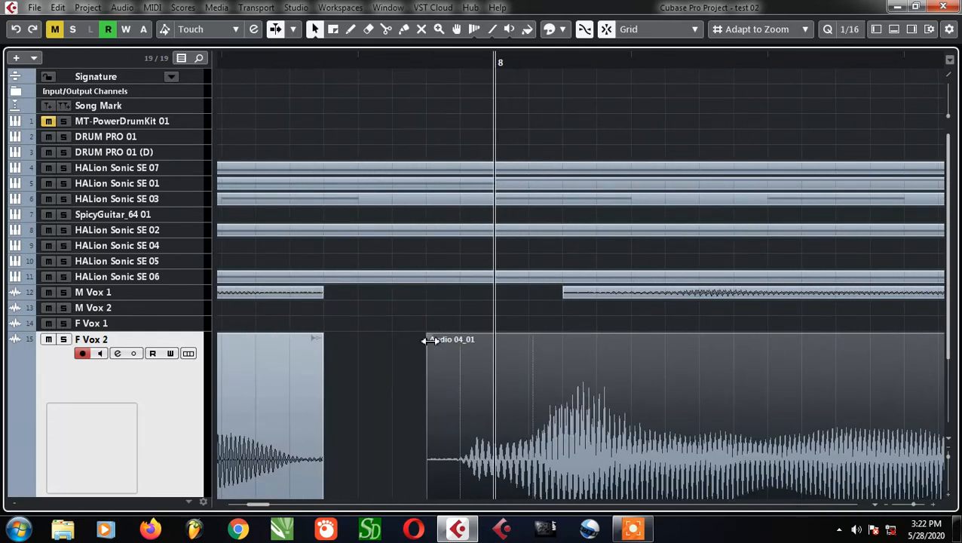
# Turn off snapping and cut away most of the silent start of the second F Vox 2 clip before bar 8
pyautogui.moveTo(426, 340); pyautogui.dragTo(477, 369)
pyautogui.scroll(2, 449, 456)
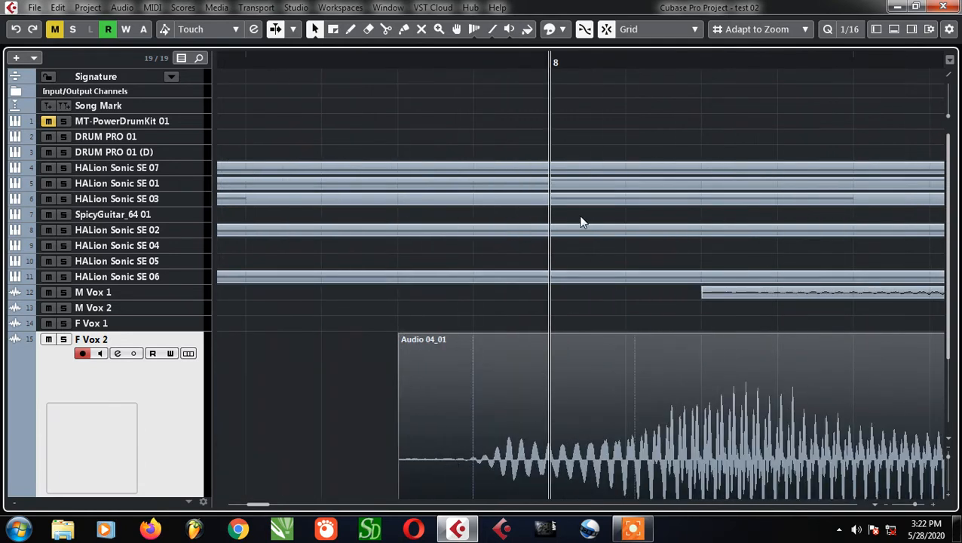
pyautogui.click(606, 32)
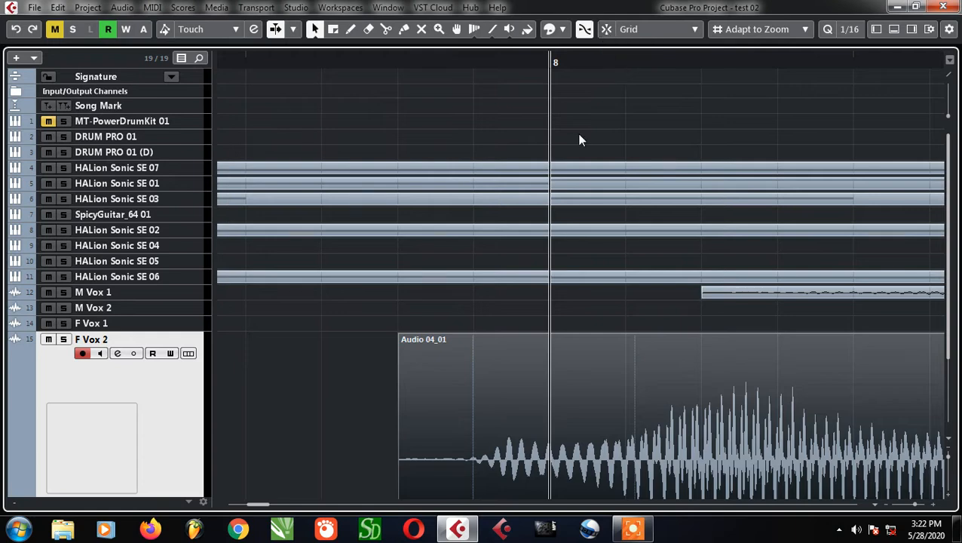
pyautogui.keyDown('alt'); pyautogui.click(453, 483); pyautogui.keyUp('alt')
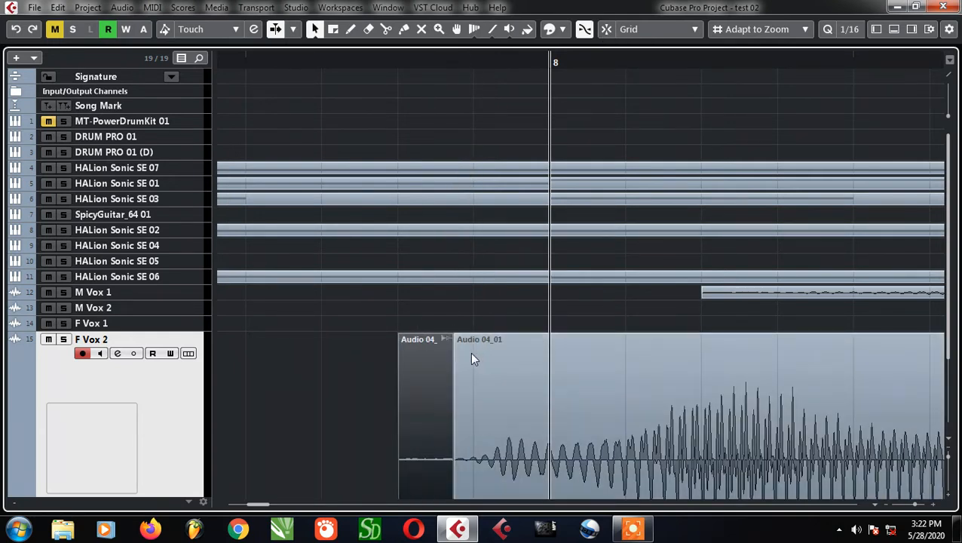
pyautogui.press('Delete')
# Add a short fade-in to the second F Vox 2 clip, from its start to just past bar 8
pyautogui.click(464, 346)
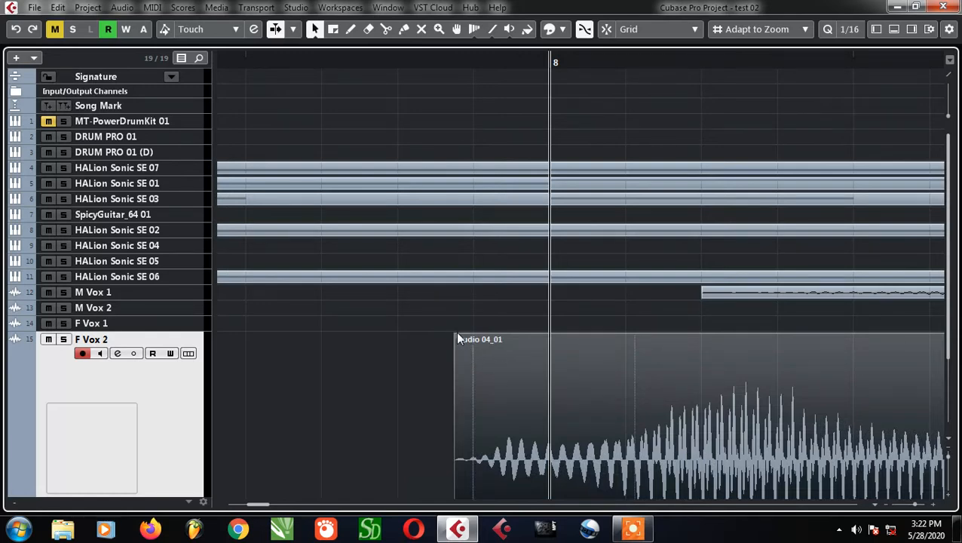
pyautogui.moveTo(457, 340); pyautogui.dragTo(575, 366)
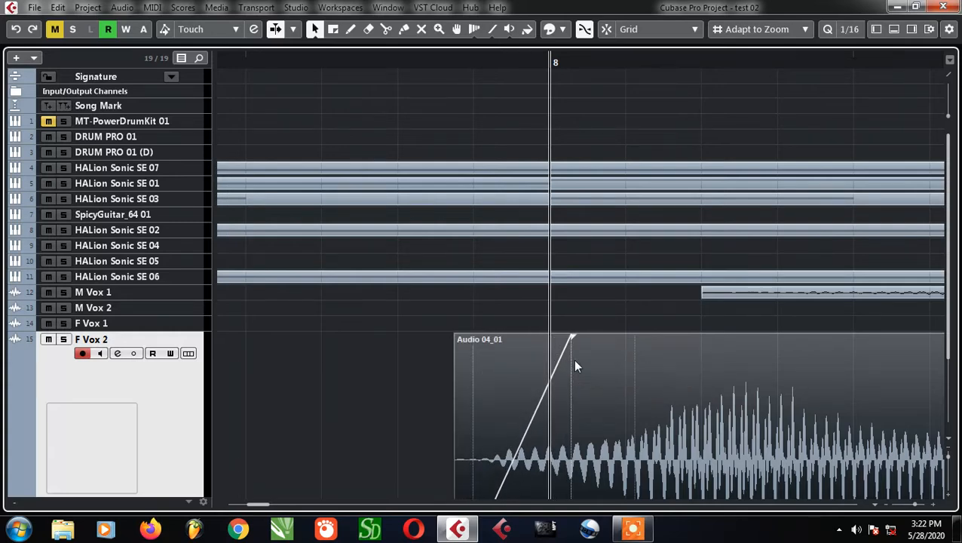
pyautogui.scroll(-2, 345, 362)
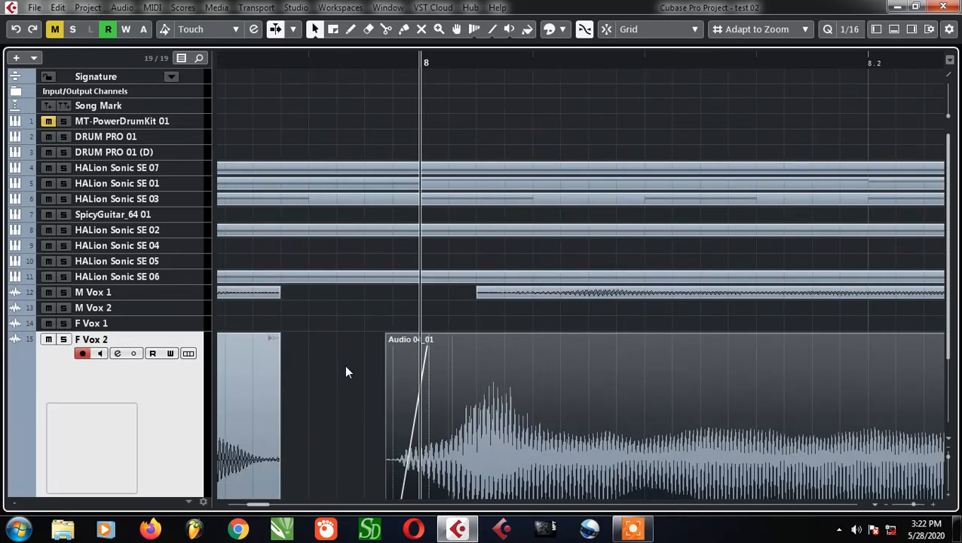
pyautogui.scroll(-3, 343, 371)
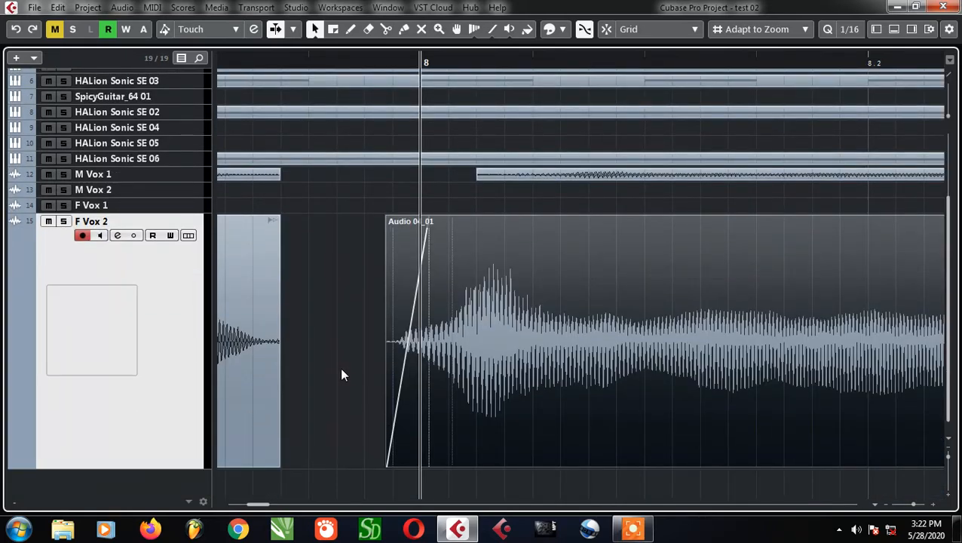
pyautogui.scroll(-8, 378, 309)
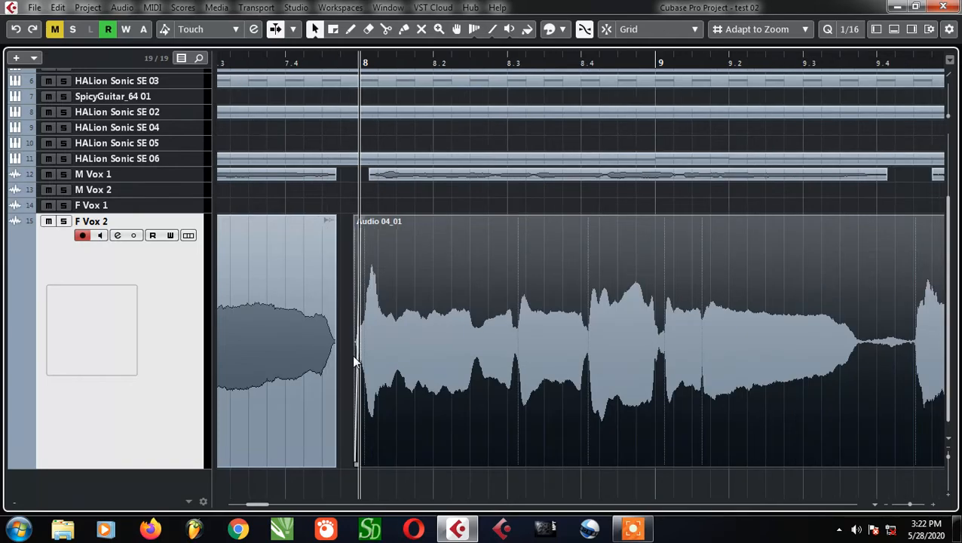
# Add a short fade-out at the end of the first F Vox 2 clip, just before bar 8
pyautogui.scroll(4, 541, 349)
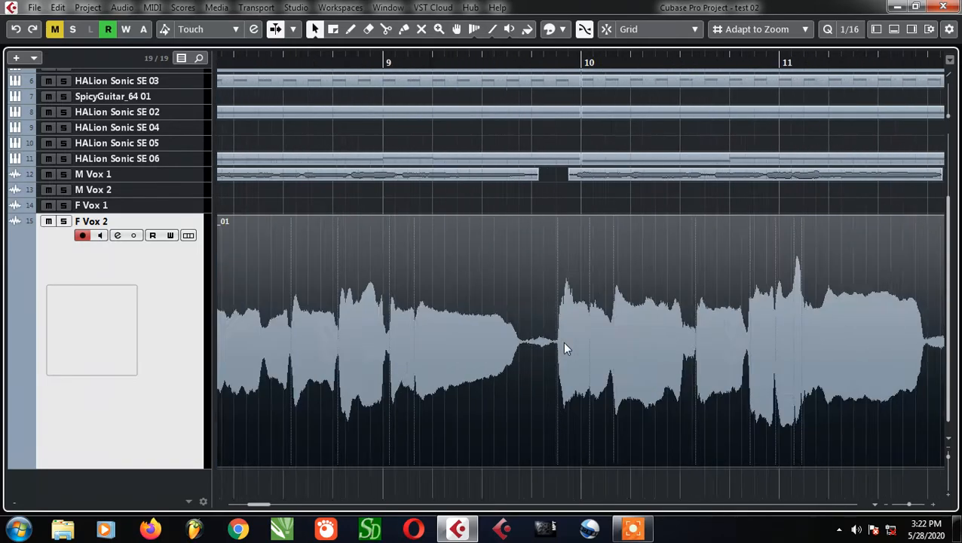
pyautogui.scroll(-2, 493, 384)
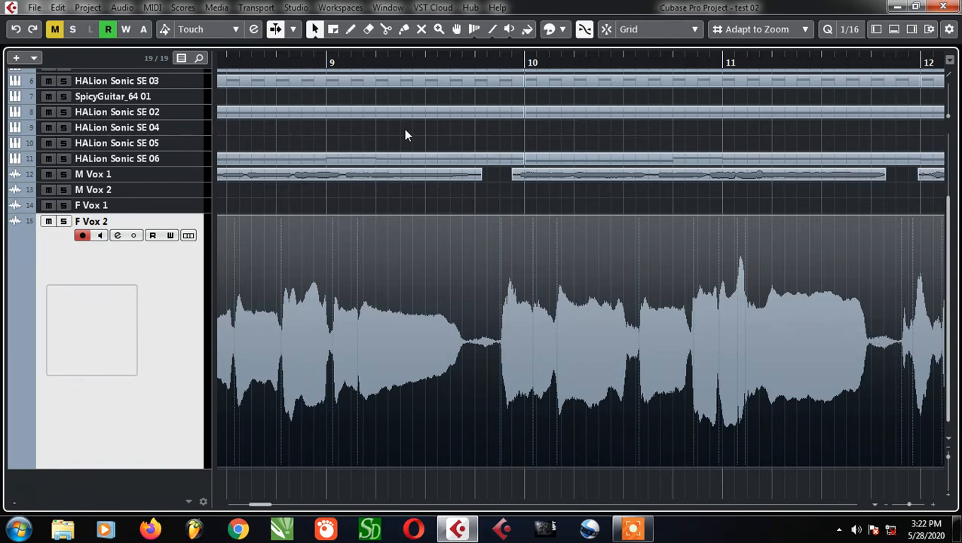
pyautogui.scroll(-4, 343, 217)
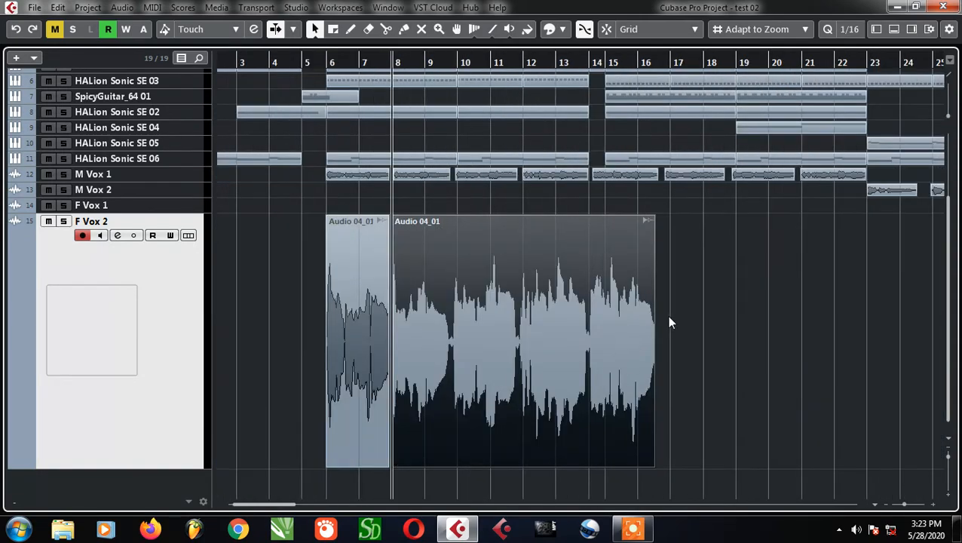
pyautogui.scroll(6, 355, 231)
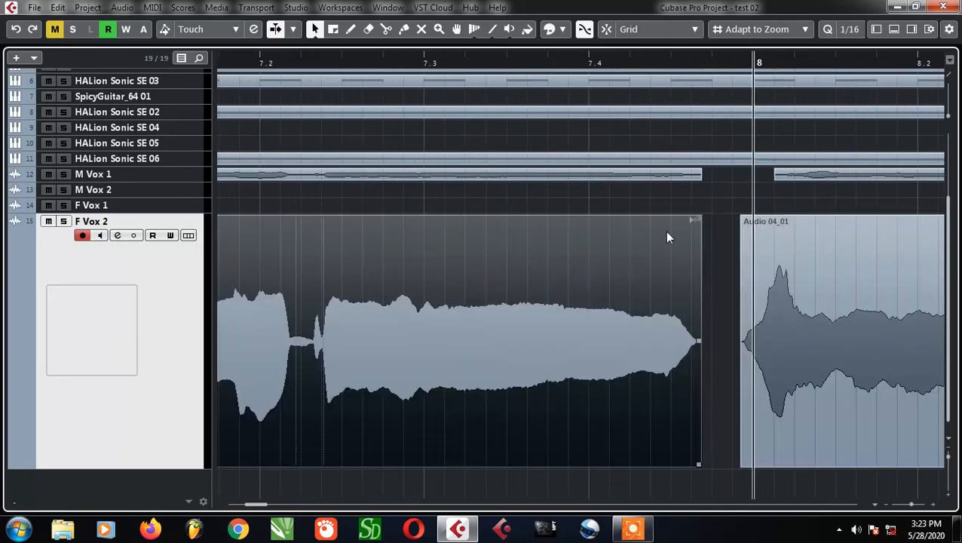
pyautogui.moveTo(703, 222); pyautogui.dragTo(675, 208)
# Examine the faded join at bar 8 and how the remaining F Vox 2 phrases line up with the M Vox 1 clips
pyautogui.scroll(-5, 443, 294)
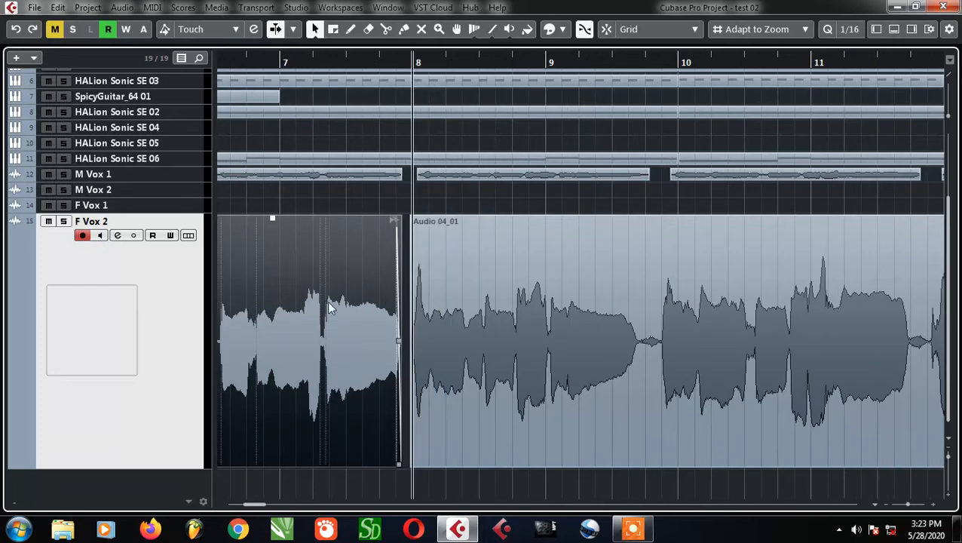
pyautogui.scroll(-3, 435, 275)
pyautogui.scroll(4, 508, 340)
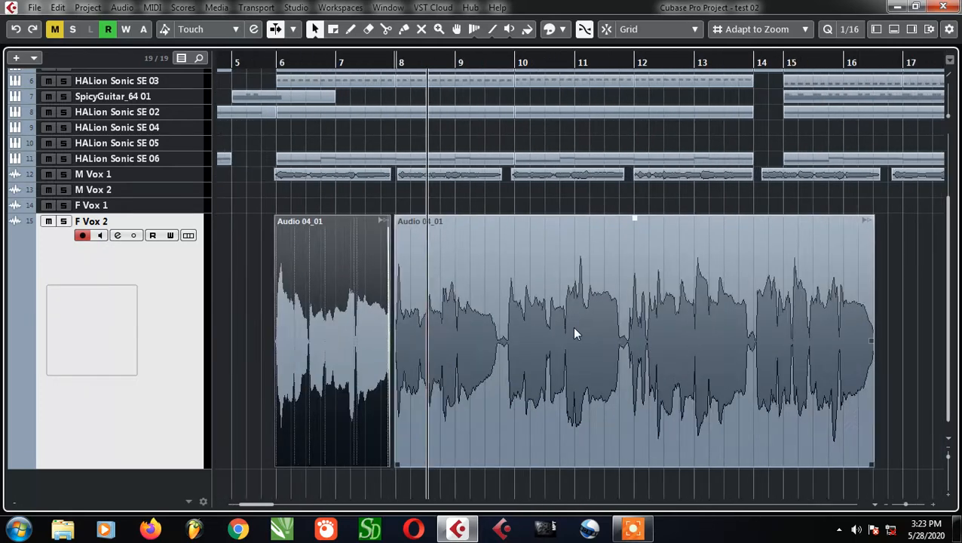
pyautogui.hscroll(-3, 334, 312)
pyautogui.hscroll(-2, 491, 257)
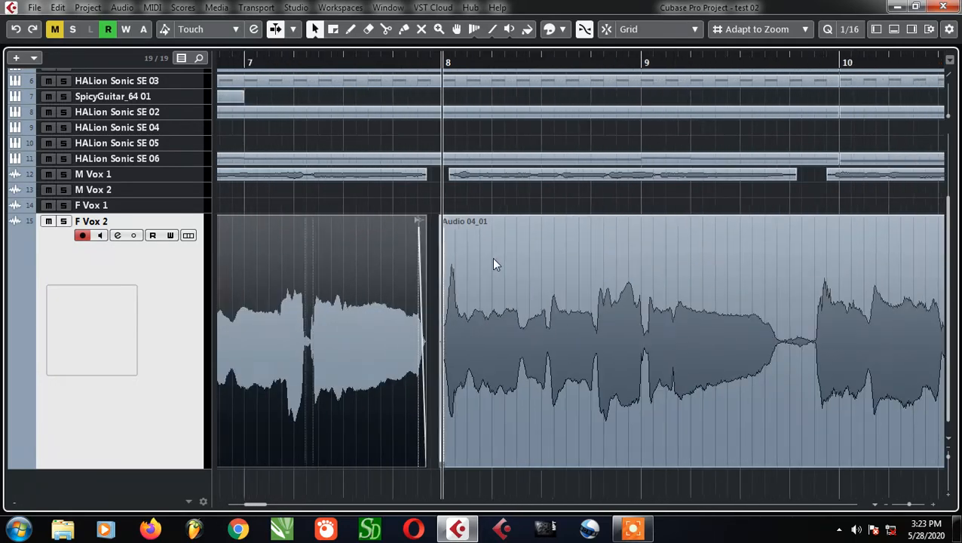
pyautogui.scroll(-3, 558, 305)
pyautogui.scroll(3, 509, 300)
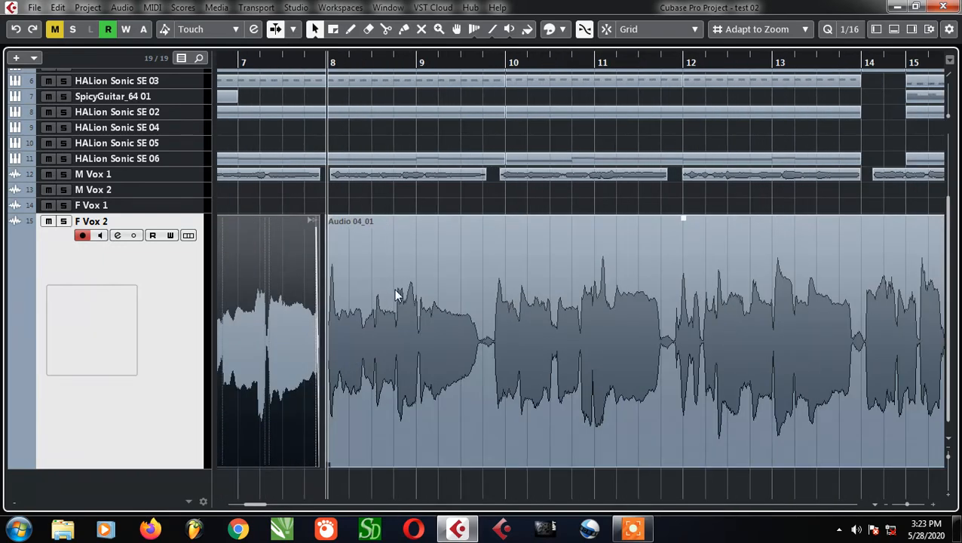
pyautogui.scroll(-3, 454, 301)
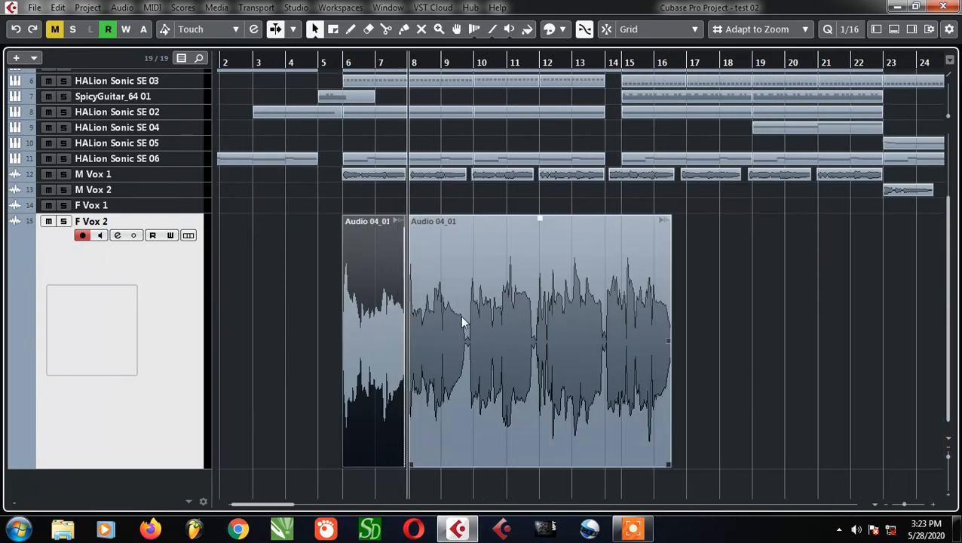
# Split the F Vox 2 clip at both ends of the quiet gap just before bar 10 and delete the piece between
pyautogui.scroll(4, 461, 319)
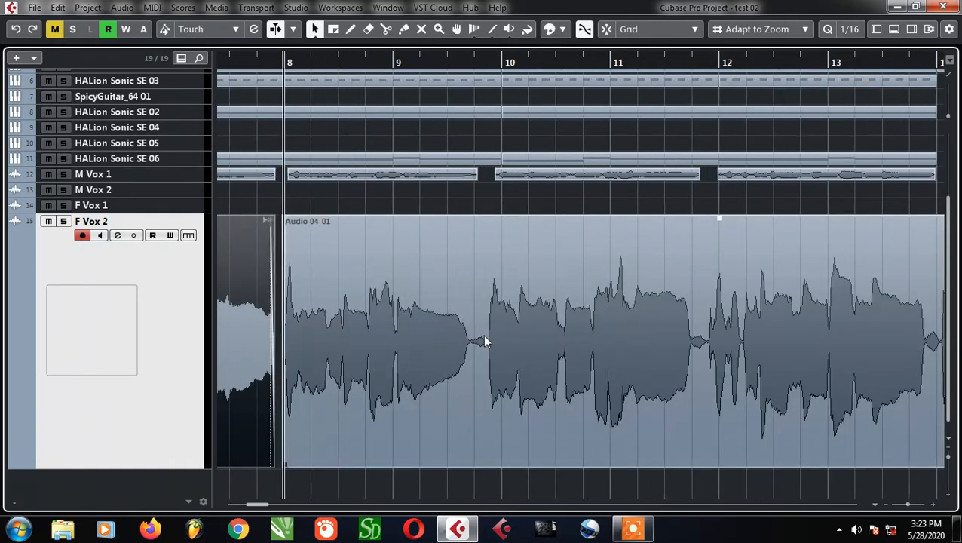
pyautogui.scroll(4, 483, 335)
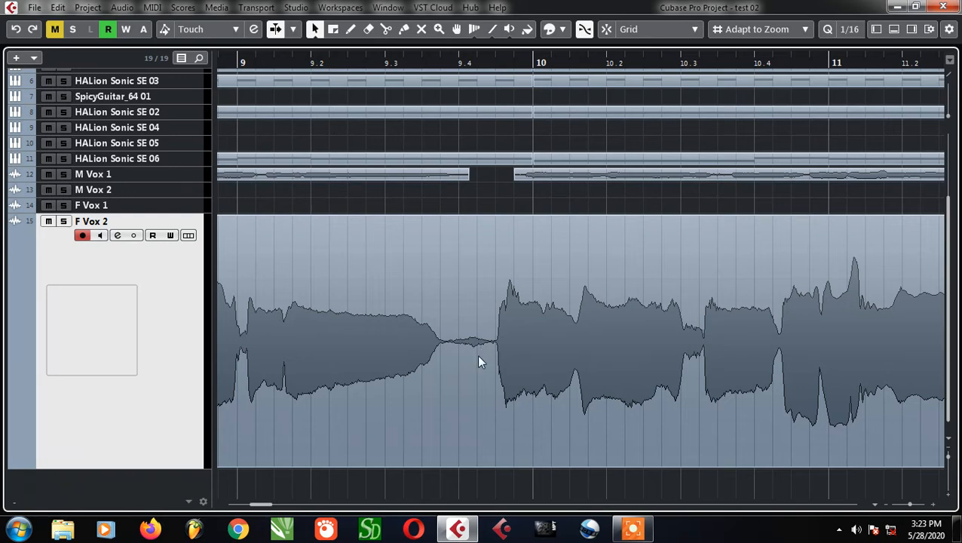
pyautogui.scroll(3, 480, 358)
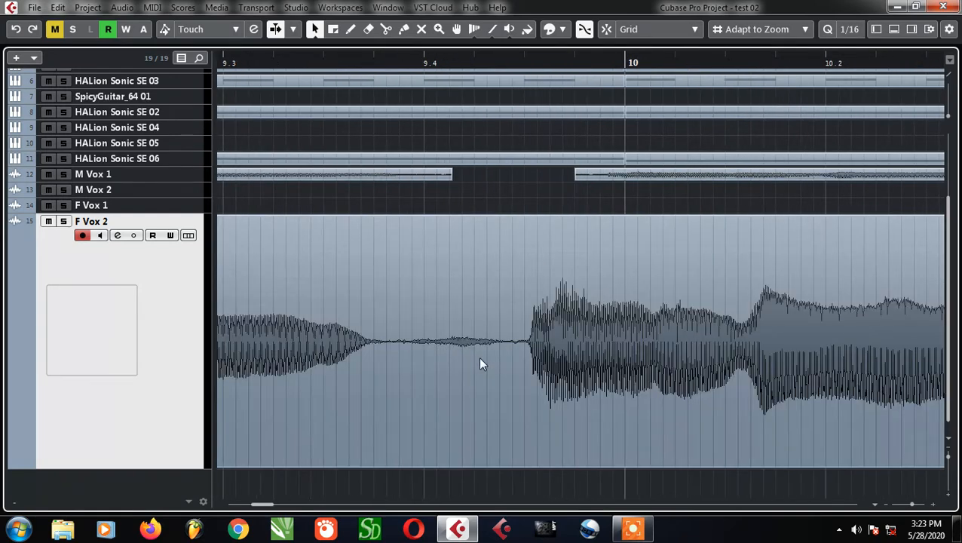
pyautogui.click(388, 360)
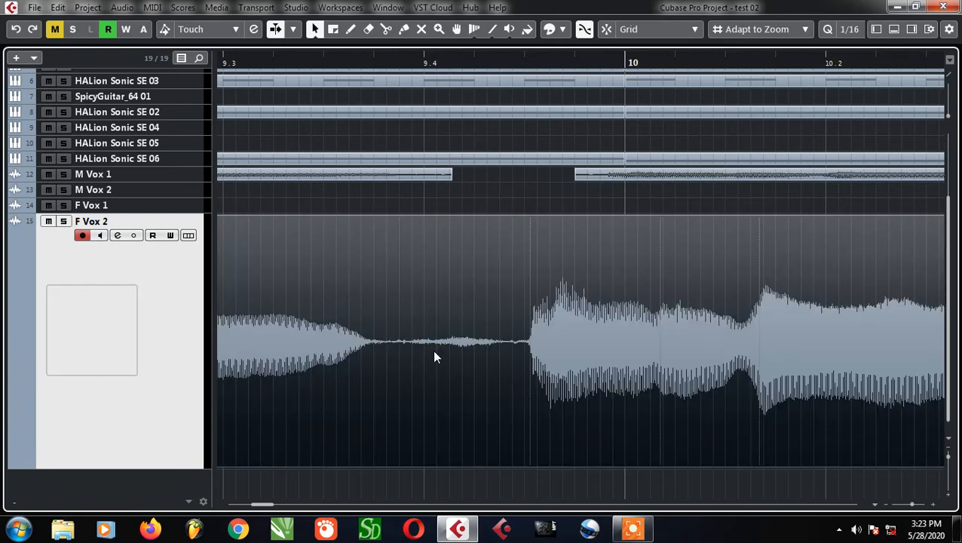
pyautogui.scroll(-3, 435, 357)
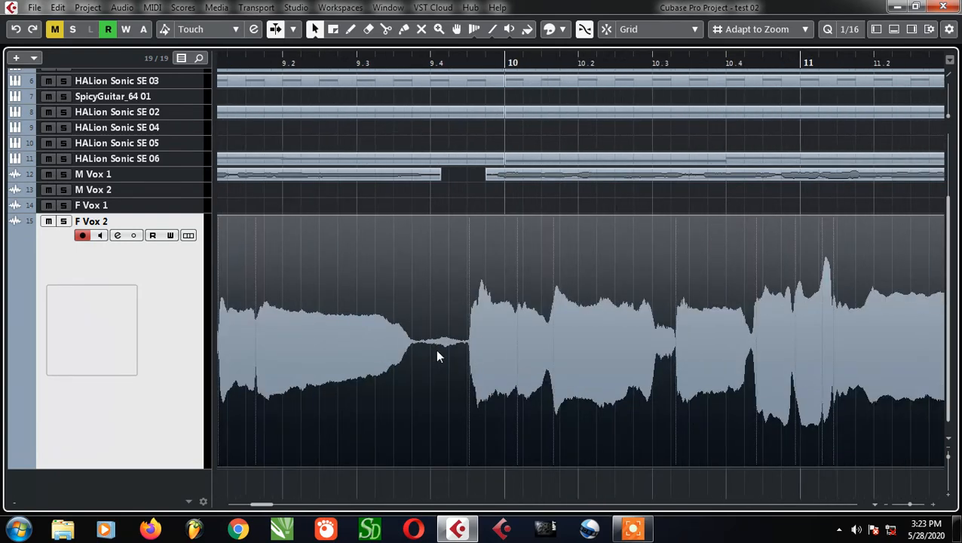
pyautogui.scroll(-5, 560, 309)
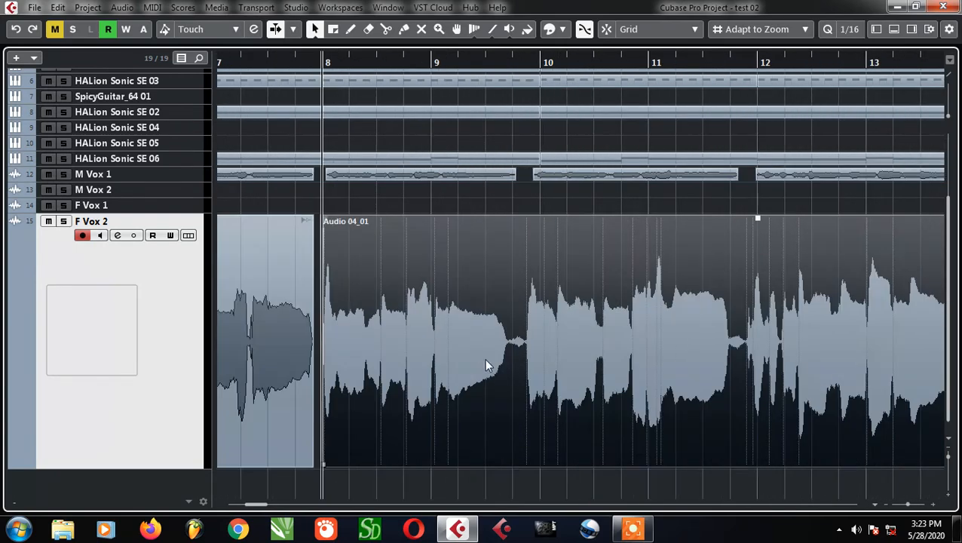
pyautogui.scroll(4, 569, 342)
pyautogui.scroll(3, 483, 376)
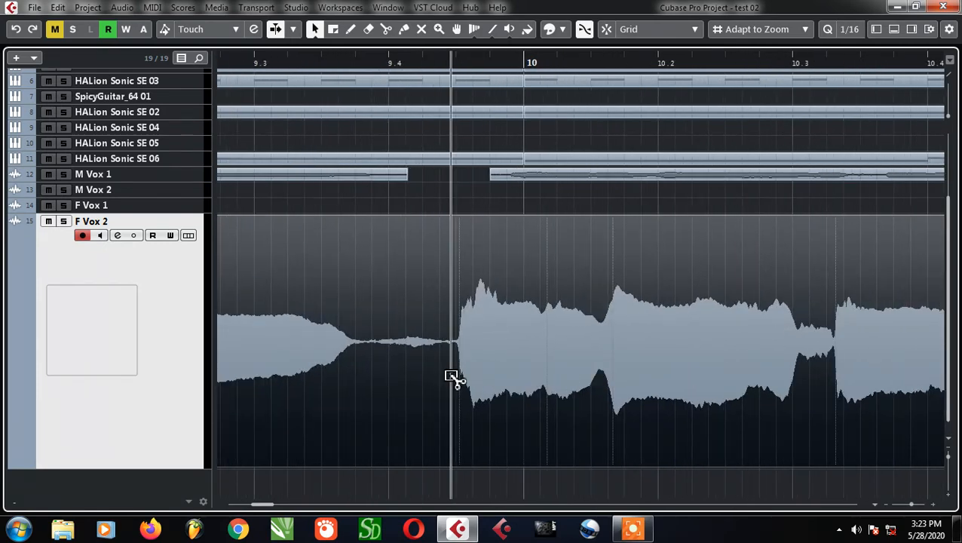
pyautogui.keyDown('alt'); pyautogui.click(451, 380); pyautogui.keyUp('alt')
pyautogui.keyDown('alt'); pyautogui.click(370, 380); pyautogui.keyUp('alt')
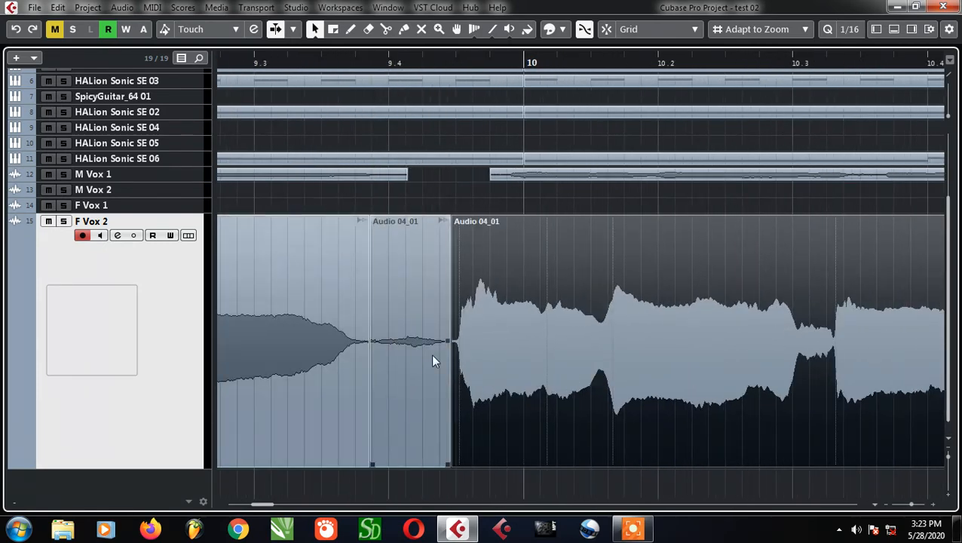
pyautogui.click(430, 361)
pyautogui.press('Delete')
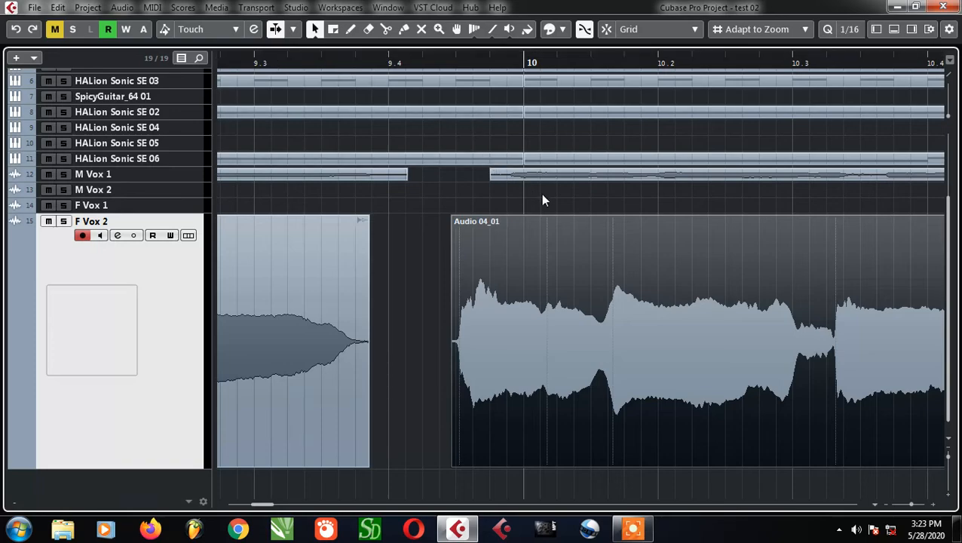
# Cut the near-silent gap before bar 12 out of the F Vox 2 clip, splitting on both sides and deleting the middle
pyautogui.keyDown('ctrl'); pyautogui.scroll(-3, 543, 200); pyautogui.keyUp('ctrl')
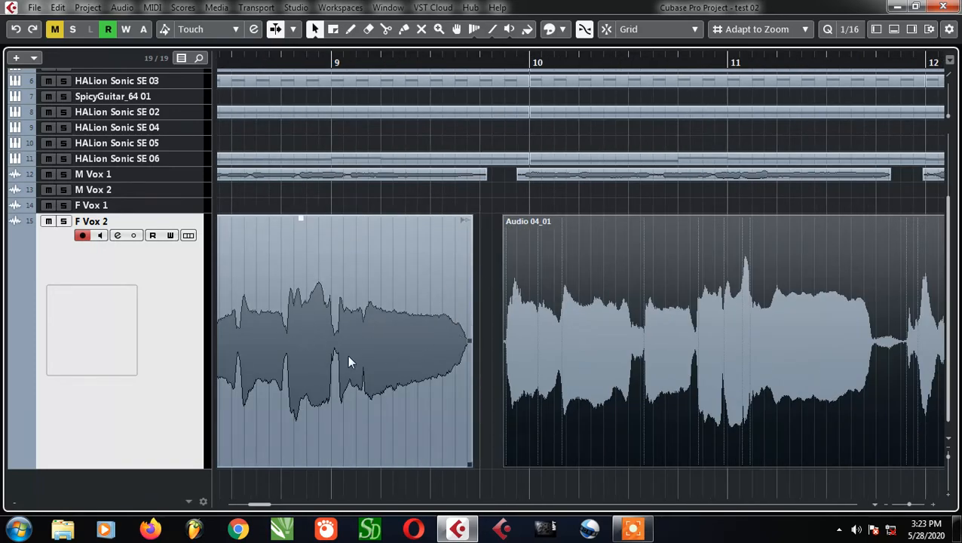
pyautogui.keyDown('ctrl'); pyautogui.scroll(-2, 486, 370); pyautogui.keyUp('ctrl')
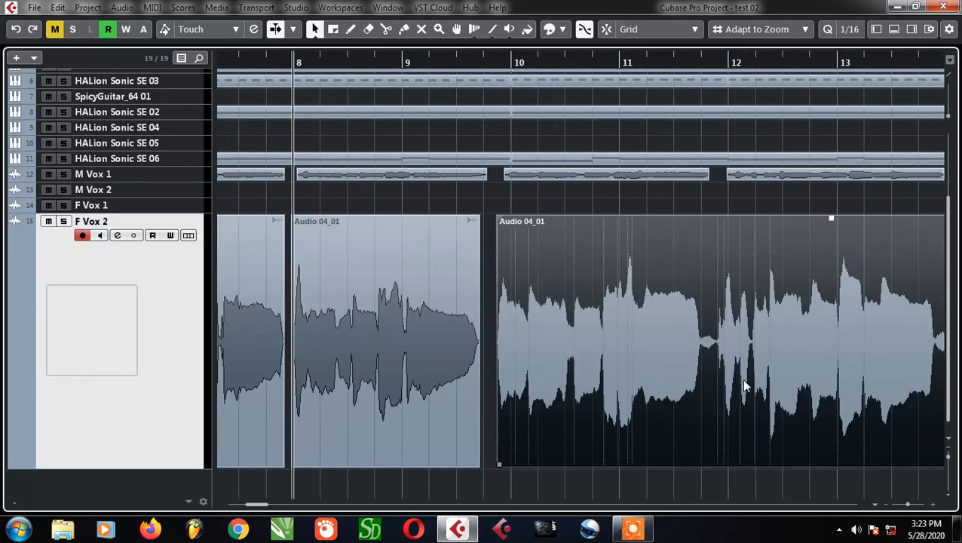
pyautogui.keyDown('ctrl'); pyautogui.scroll(5, 743, 385); pyautogui.keyUp('ctrl')
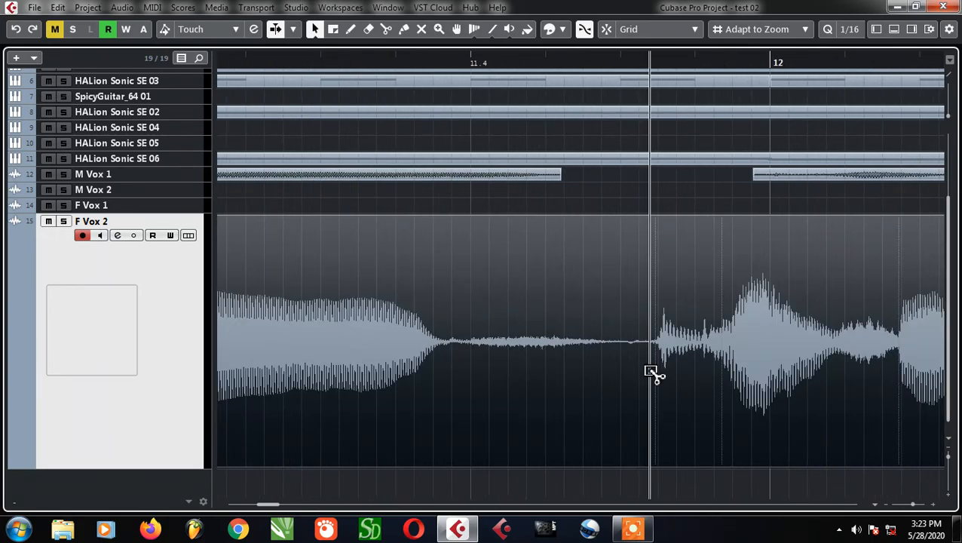
pyautogui.click(650, 371)
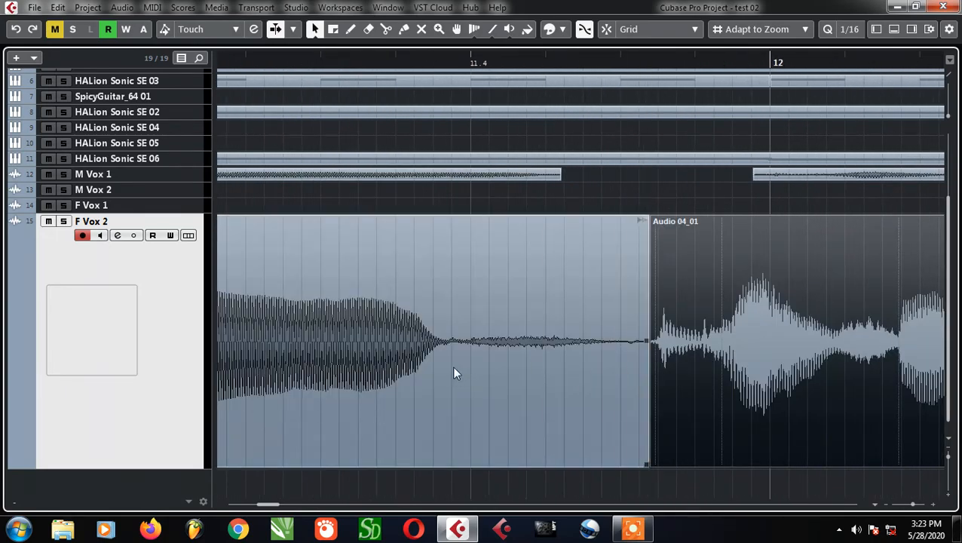
pyautogui.keyDown('alt'); pyautogui.click(456, 372); pyautogui.keyUp('alt')
pyautogui.click(544, 385)
pyautogui.press('Delete')
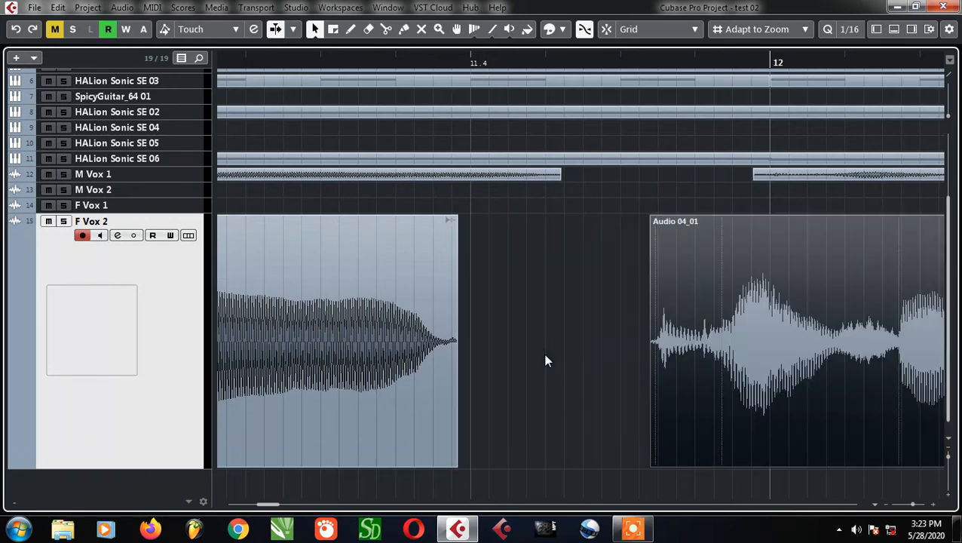
# Split the F Vox 2 clip around the breath noise near bar 14 and delete that short section
pyautogui.scroll(-3, 569, 353)
pyautogui.scroll(-3, 474, 385)
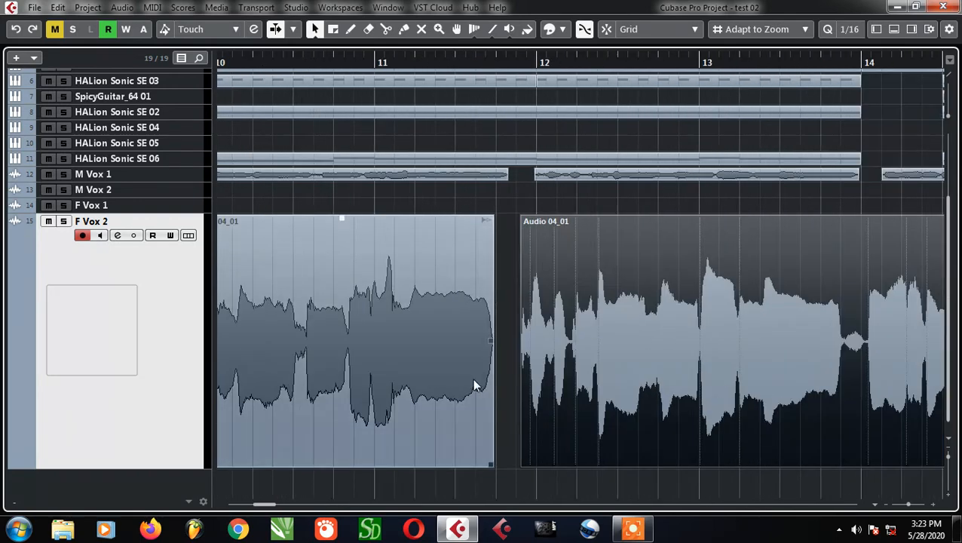
pyautogui.scroll(-4, 474, 376)
pyautogui.scroll(4, 668, 369)
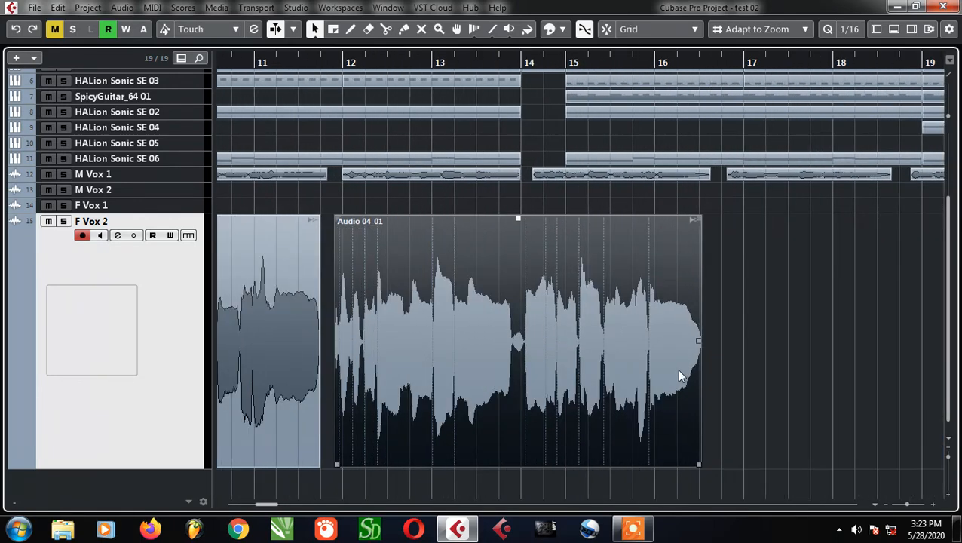
pyautogui.scroll(5, 461, 362)
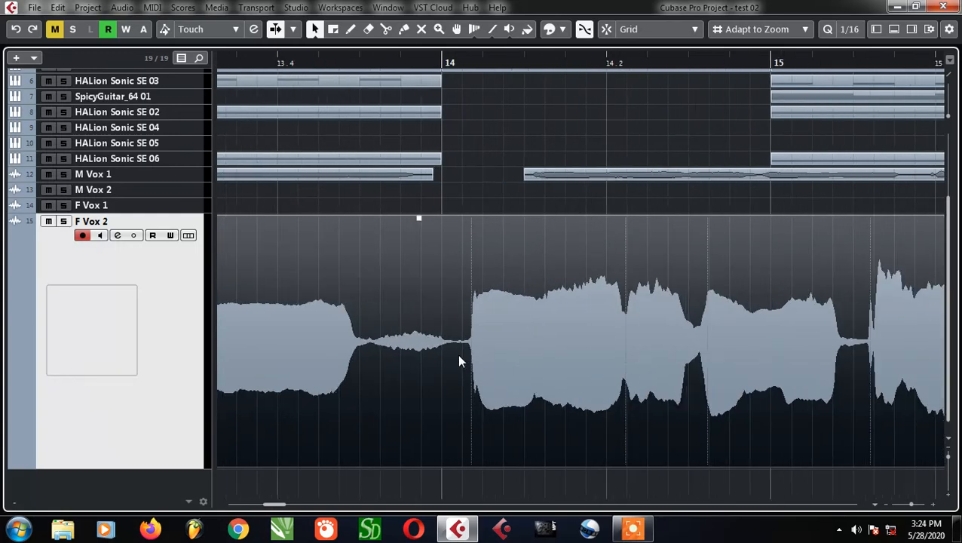
pyautogui.keyDown('alt'); pyautogui.click(458, 358); pyautogui.keyUp('alt')
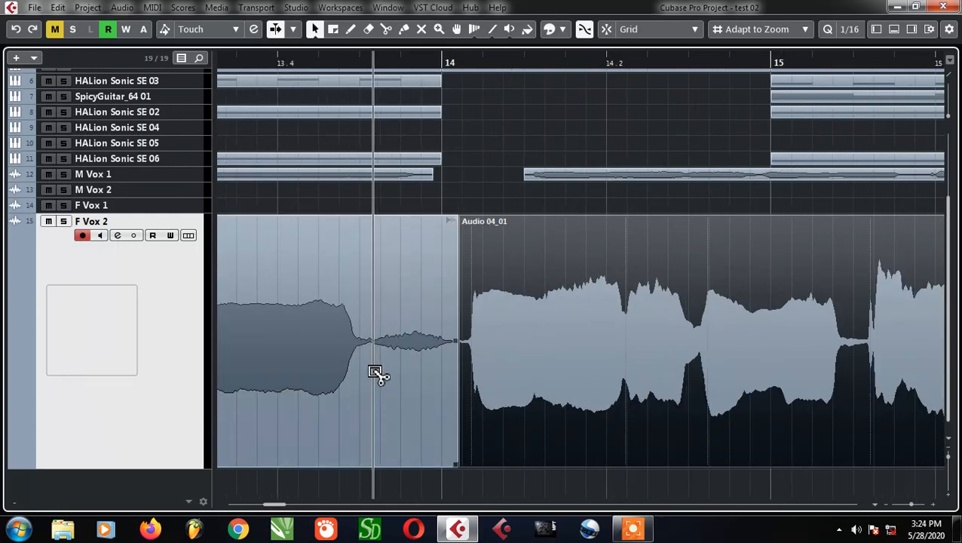
pyautogui.keyDown('alt'); pyautogui.click(376, 373); pyautogui.keyUp('alt')
pyautogui.click(413, 381)
pyautogui.press('Delete')
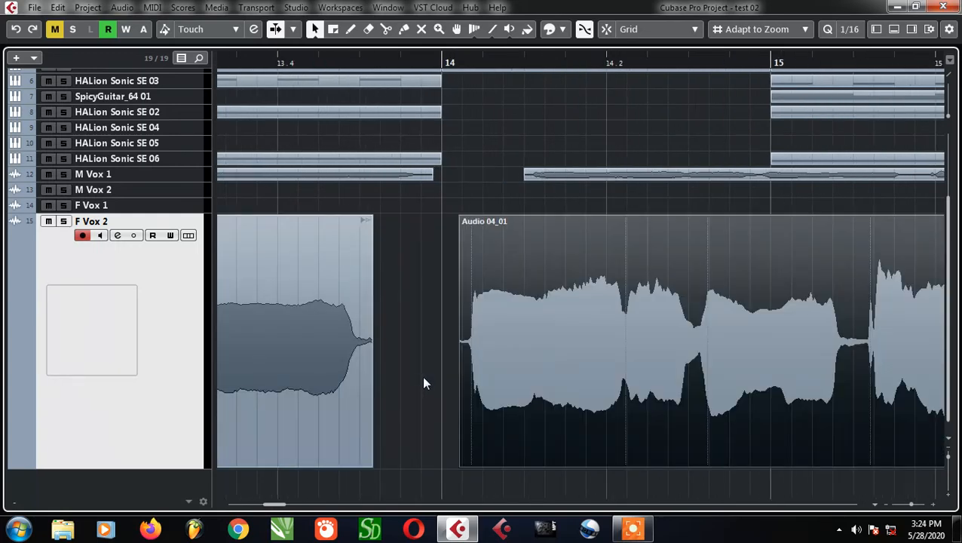
# Move the last F Vox 2 clip slightly later so it starts with the M Vox 1 clip just after bar 14
pyautogui.scroll(-5, 422, 377)
pyautogui.click(505, 401)
pyautogui.scroll(3, 497, 395)
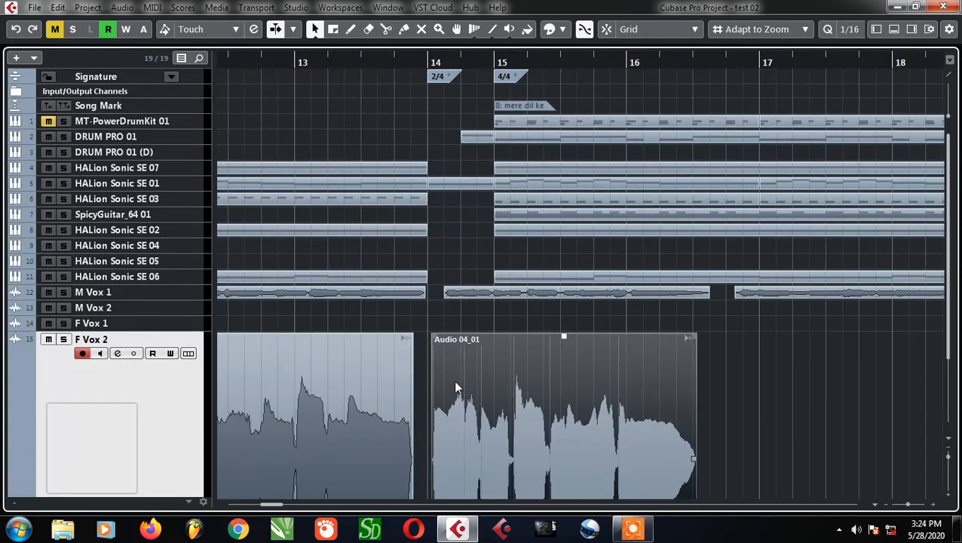
pyautogui.moveTo(454, 387)
pyautogui.mouseDown()
pyautogui.moveTo(510, 380)
pyautogui.moveTo(466, 387)
pyautogui.mouseUp()
pyautogui.scroll(5, 450, 374)
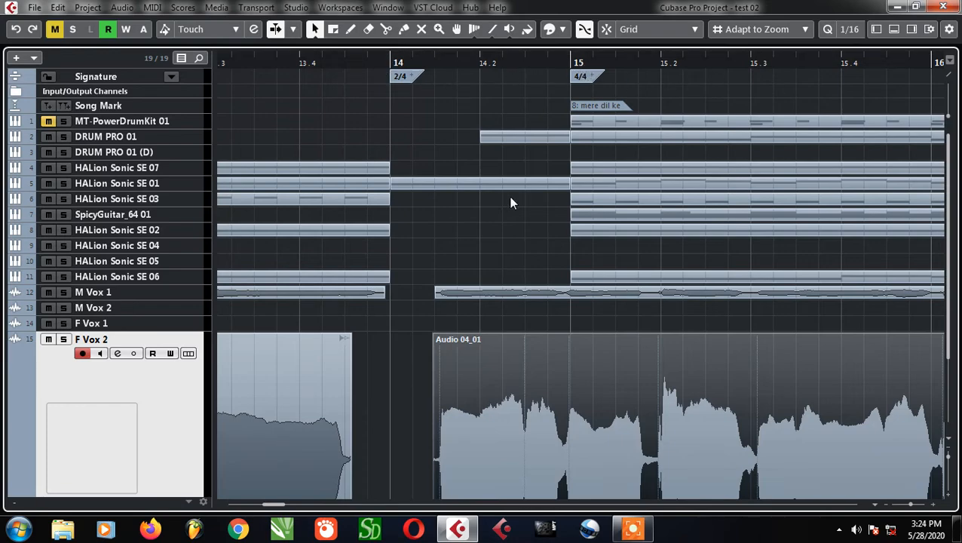
# Examine the separated F Vox 2 phrases against the M Vox 1, M Vox 2 and F Vox 1 clips across the song
pyautogui.scroll(-5, 497, 209)
pyautogui.scroll(-4, 536, 268)
pyautogui.scroll(-5, 522, 299)
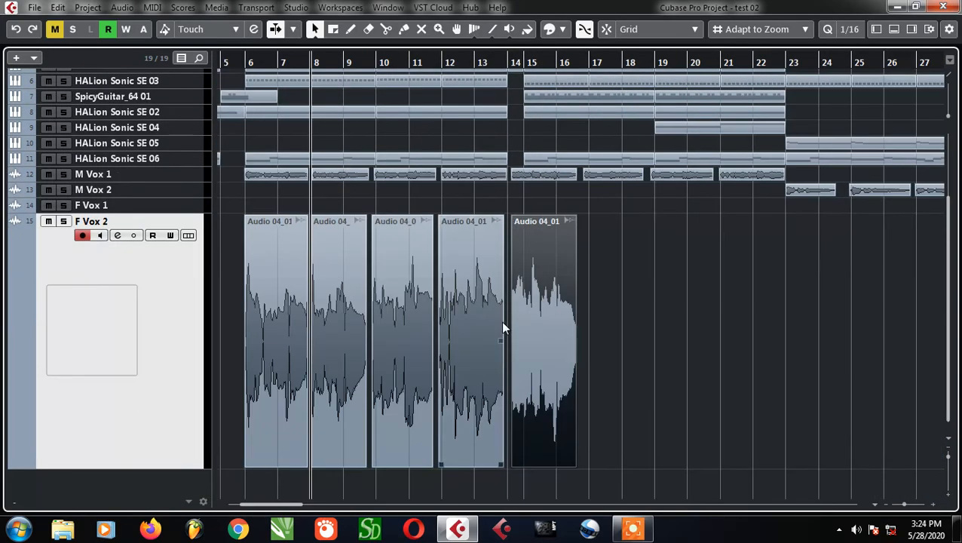
pyautogui.scroll(5, 500, 322)
pyautogui.scroll(-4, 477, 370)
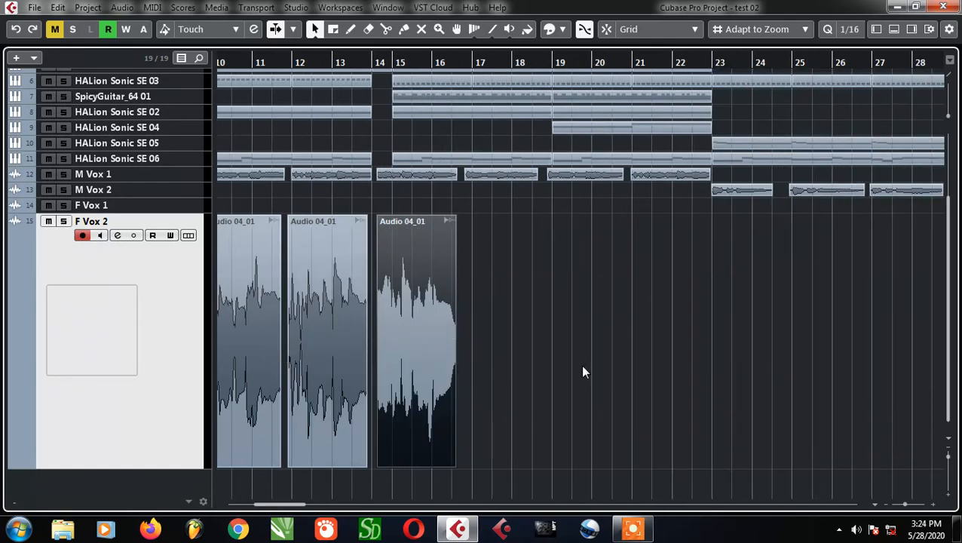
pyautogui.scroll(-3, 580, 361)
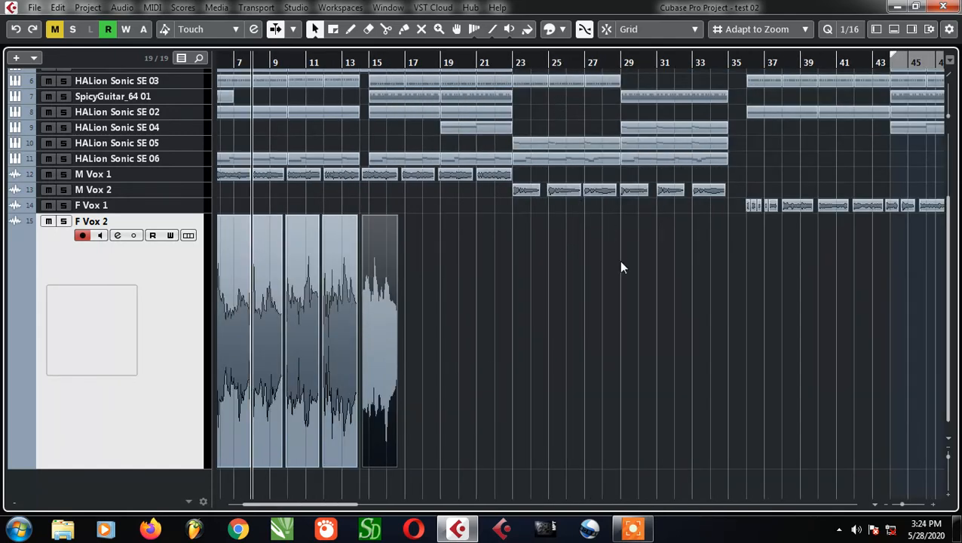
pyautogui.scroll(4, 539, 289)
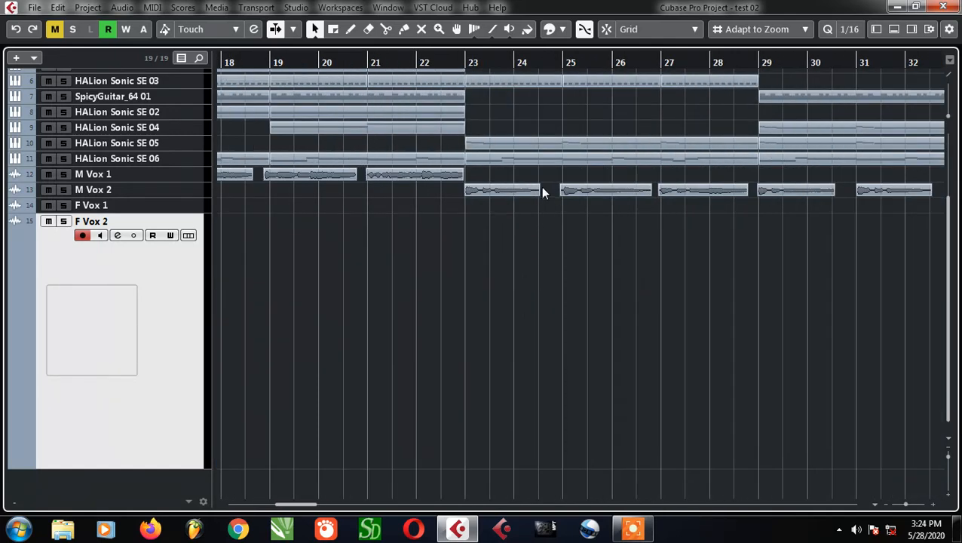
pyautogui.scroll(-7, 407, 296)
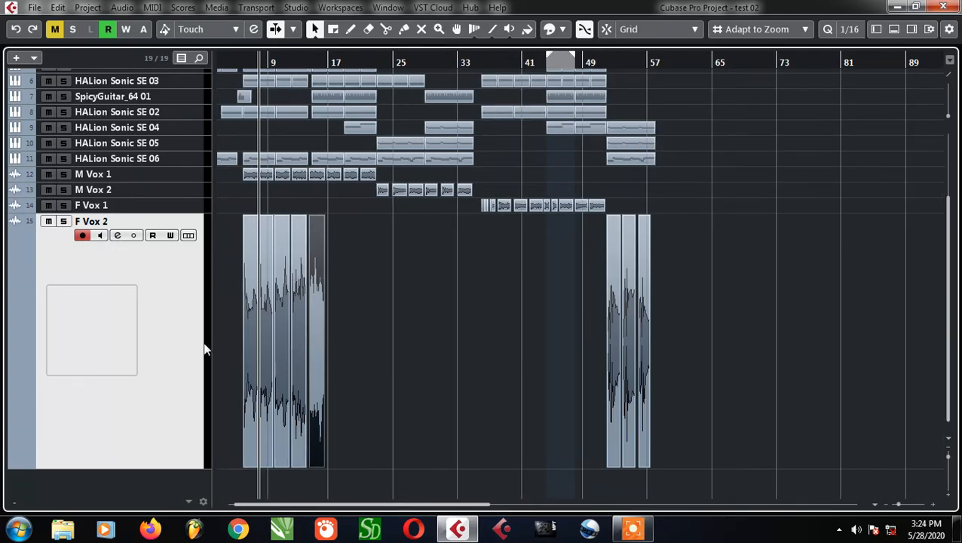
pyautogui.scroll(6, 223, 332)
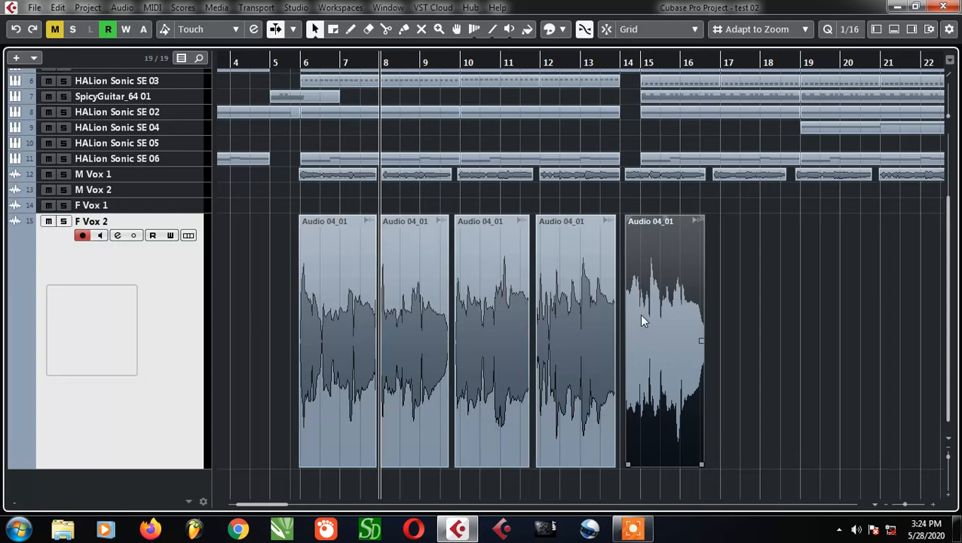
# Reduce the enlarged F Vox 2 track to the same row height as the other tracks
pyautogui.scroll(-4, 344, 312)
pyautogui.press('z')
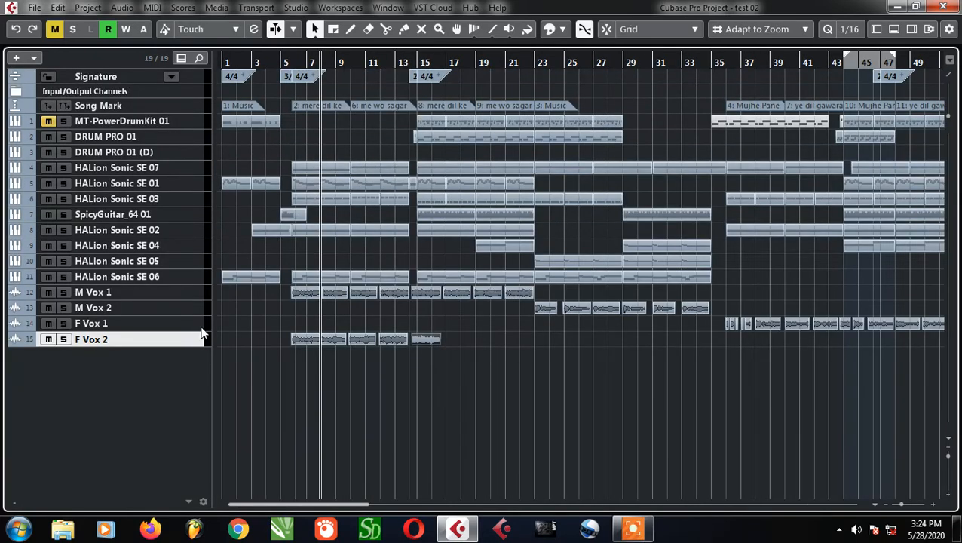